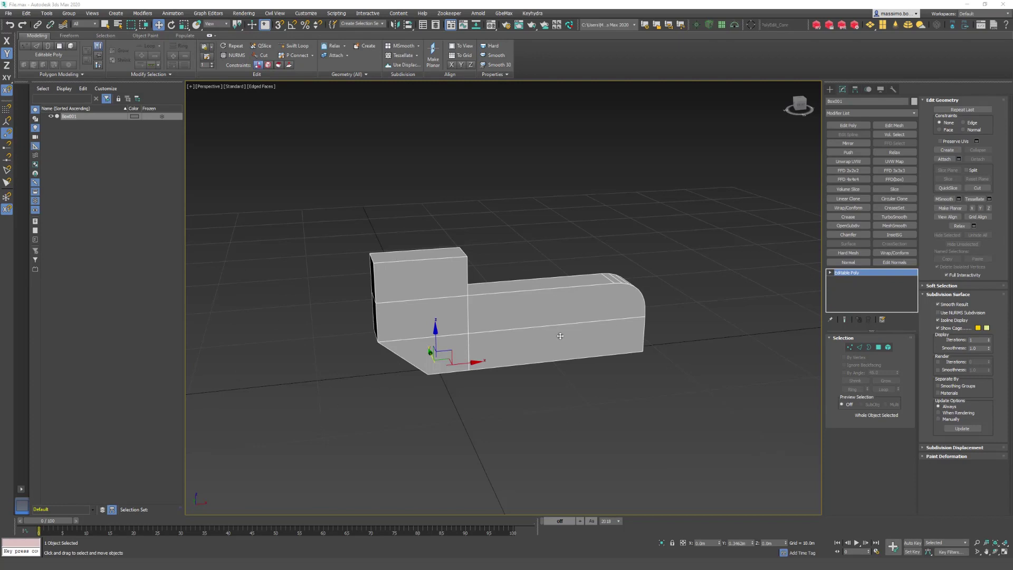
Open the LazerCut UI from the Keyhydra tools and close it again.
middle_drag(458, 364, 445, 377)
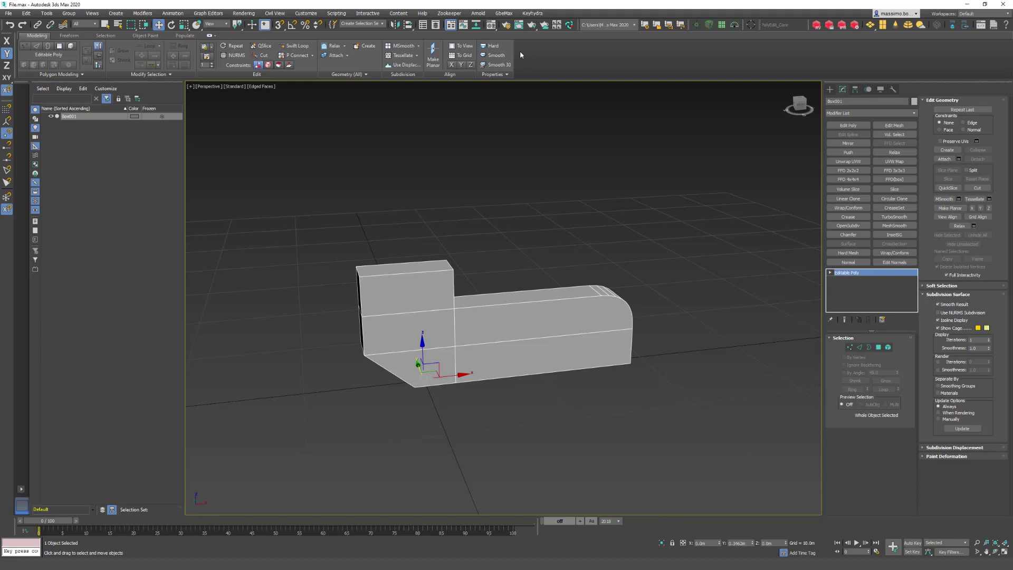
click(532, 15)
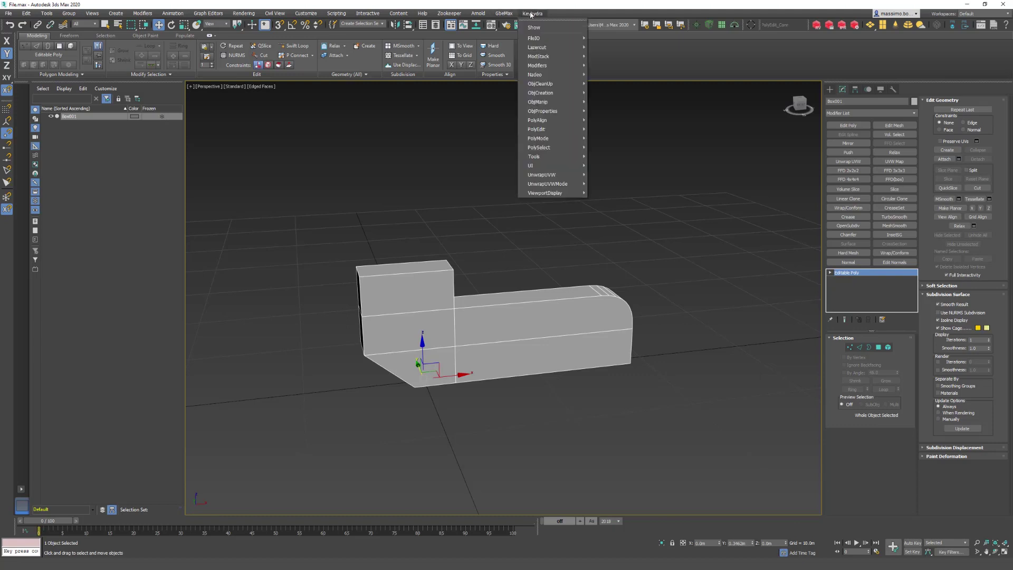
mouse_move(543, 47)
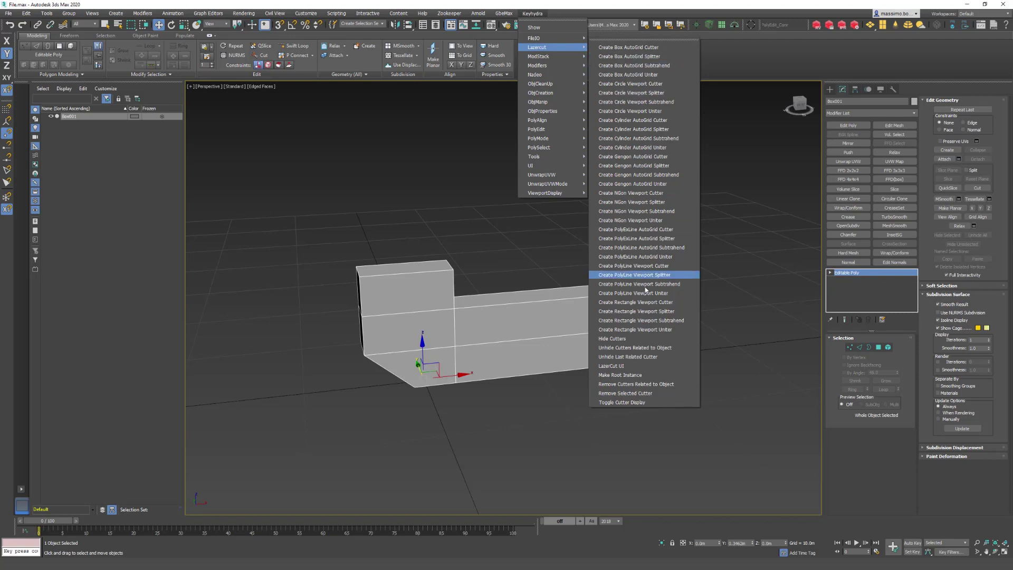
click(622, 367)
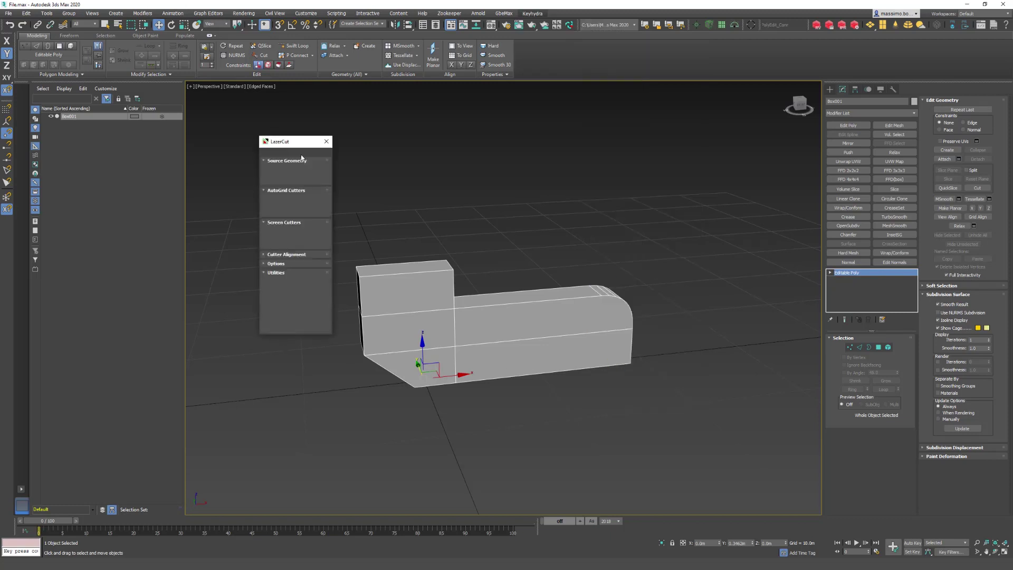
click(326, 141)
Inspect the tap actions of the Lazercut function assigned to the L key in the Keyhydra Editor.
click(532, 14)
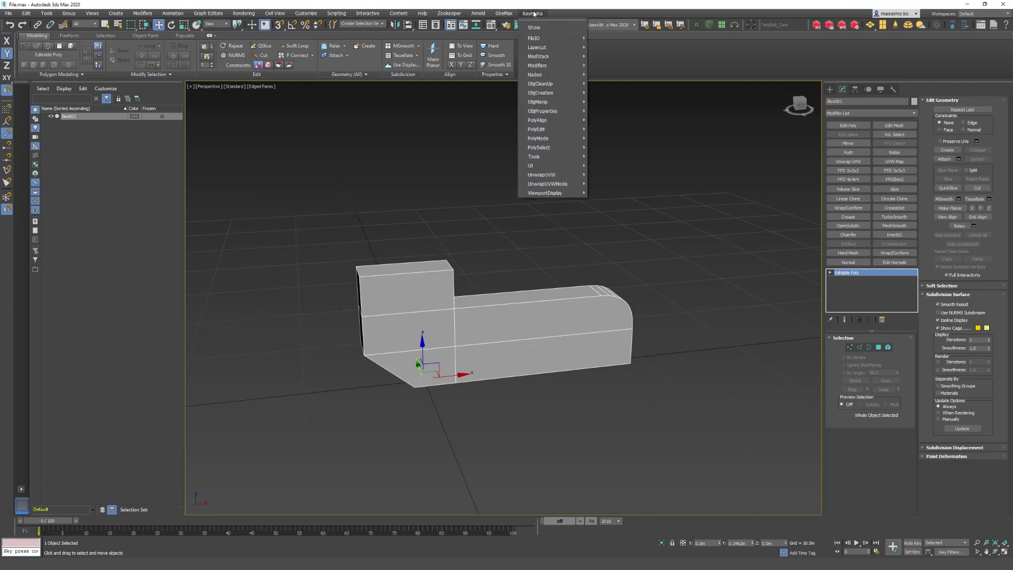
click(536, 27)
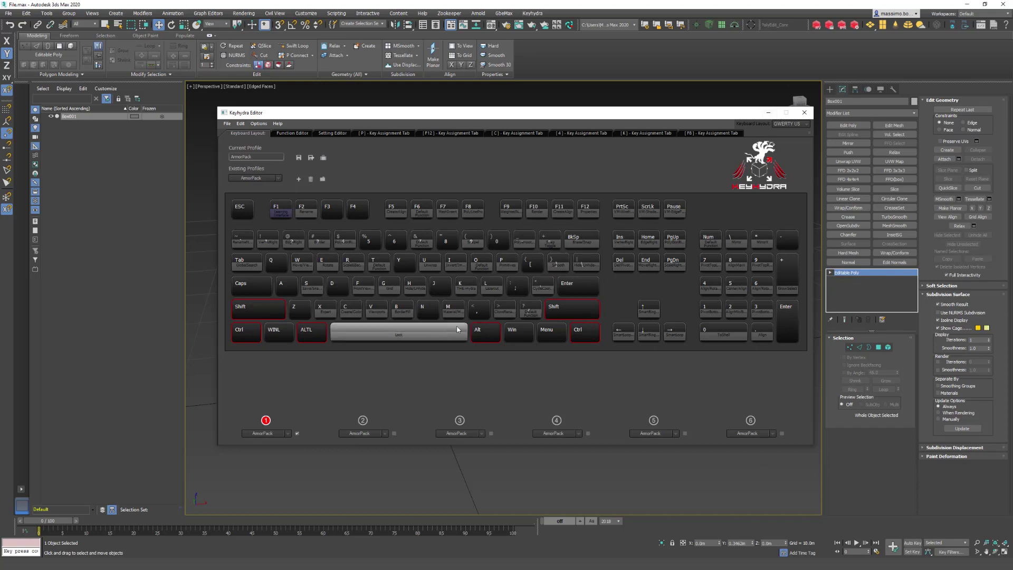
right_click(490, 291)
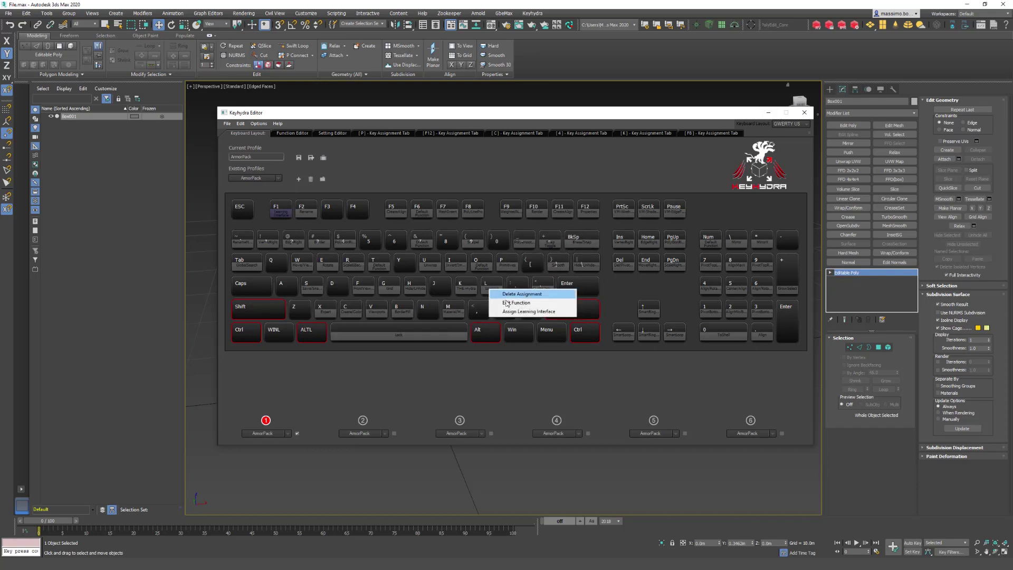
click(498, 302)
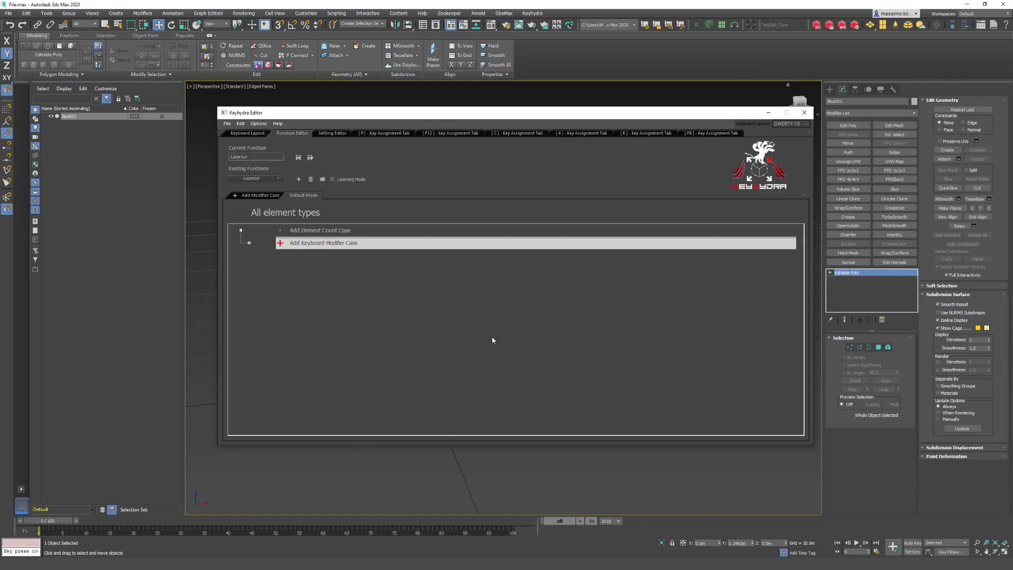
click(296, 244)
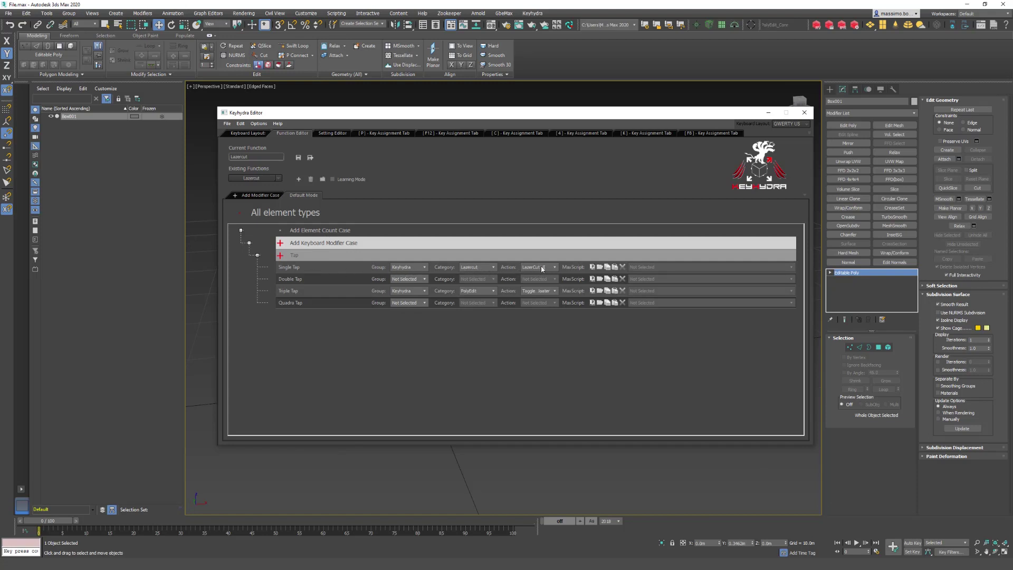
click(804, 112)
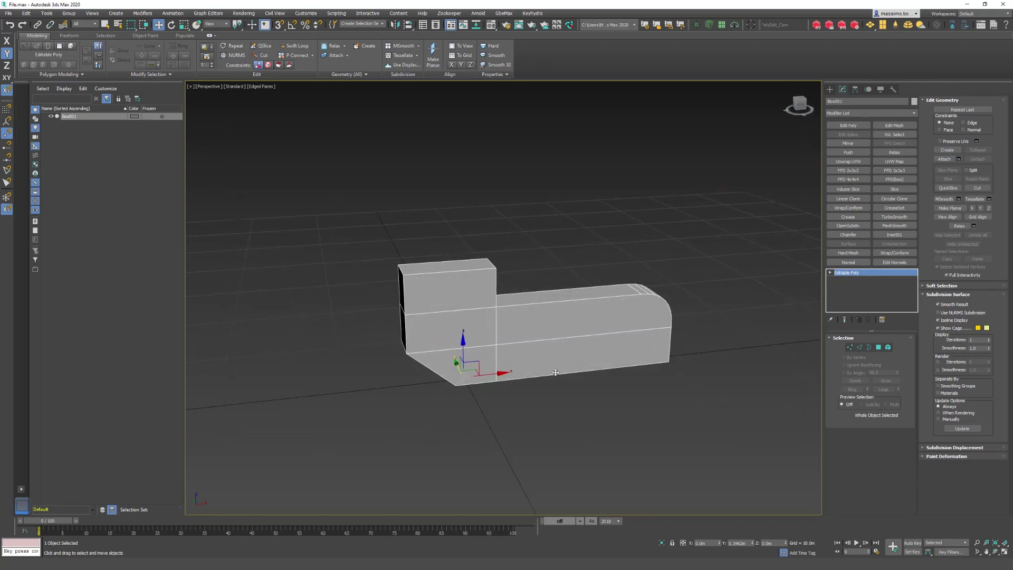
Open the LazerCut window, select the Box001 object and set LazerCut to Create mode.
click(649, 449)
key(l)
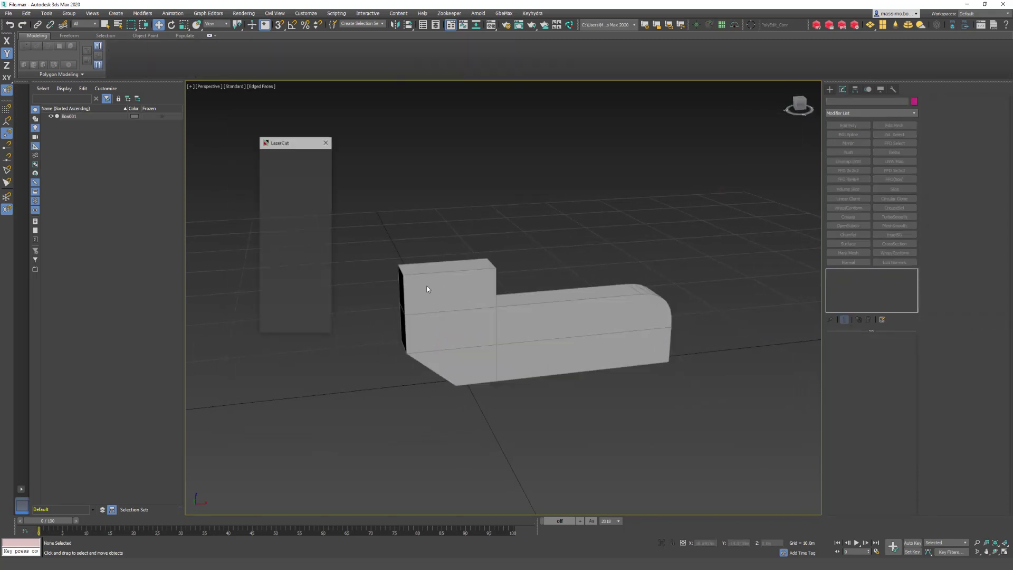
drag(297, 141, 310, 129)
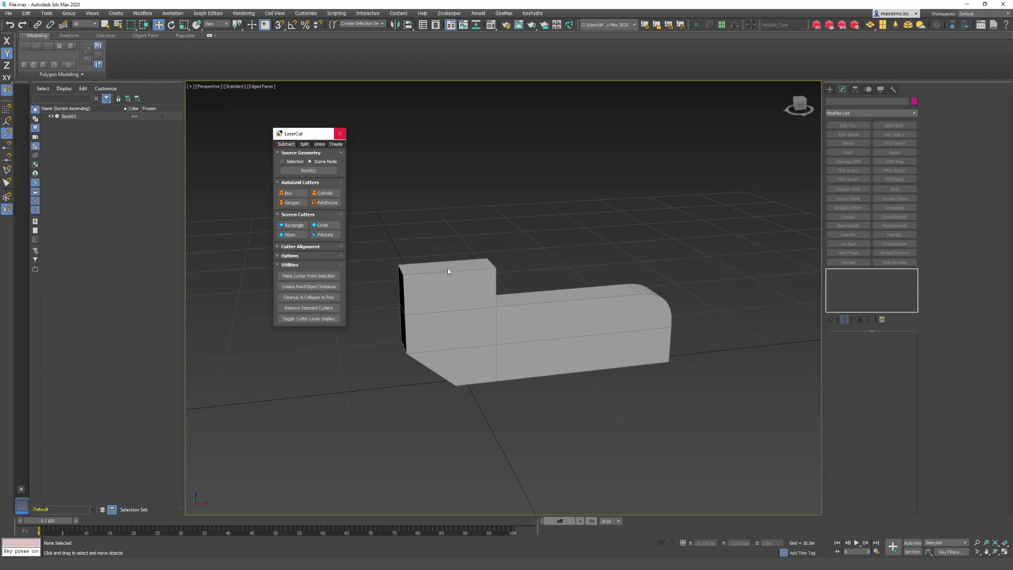
middle_drag(679, 410, 716, 402)
middle_drag(604, 377, 606, 390)
click(596, 348)
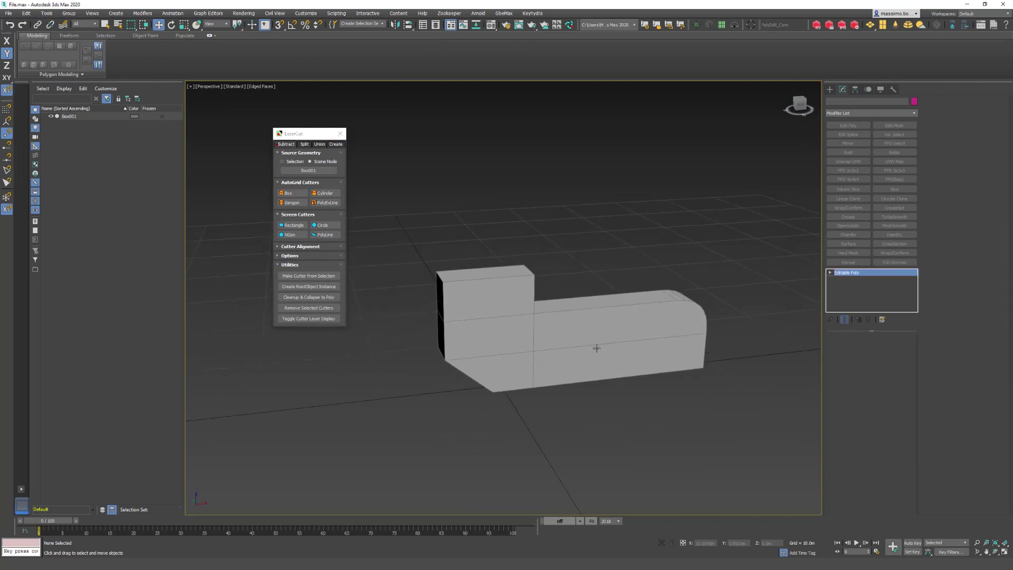
click(562, 339)
alt+middle_drag(517, 333, 511, 330)
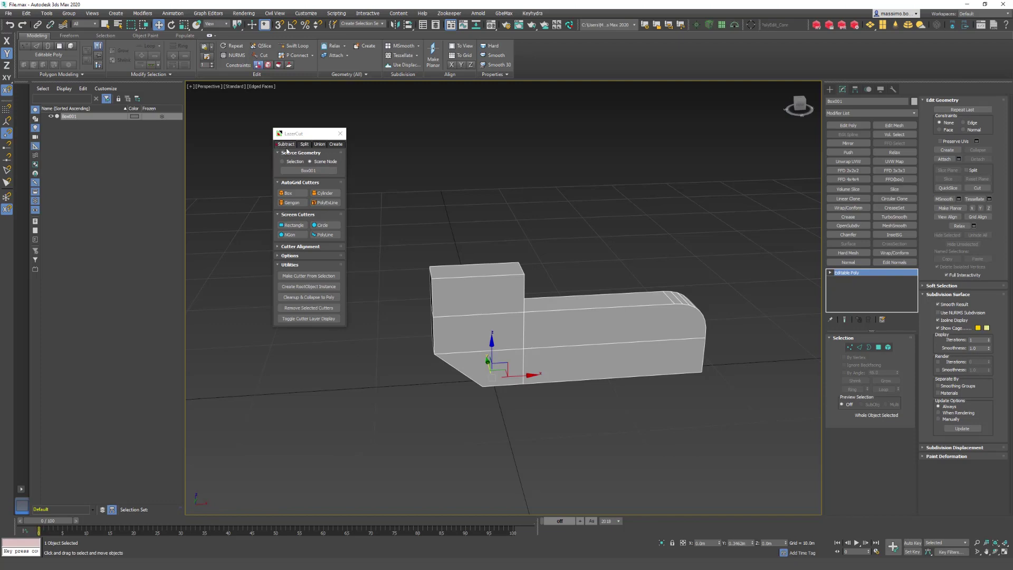
click(336, 145)
alt+middle_drag(566, 331, 504, 332)
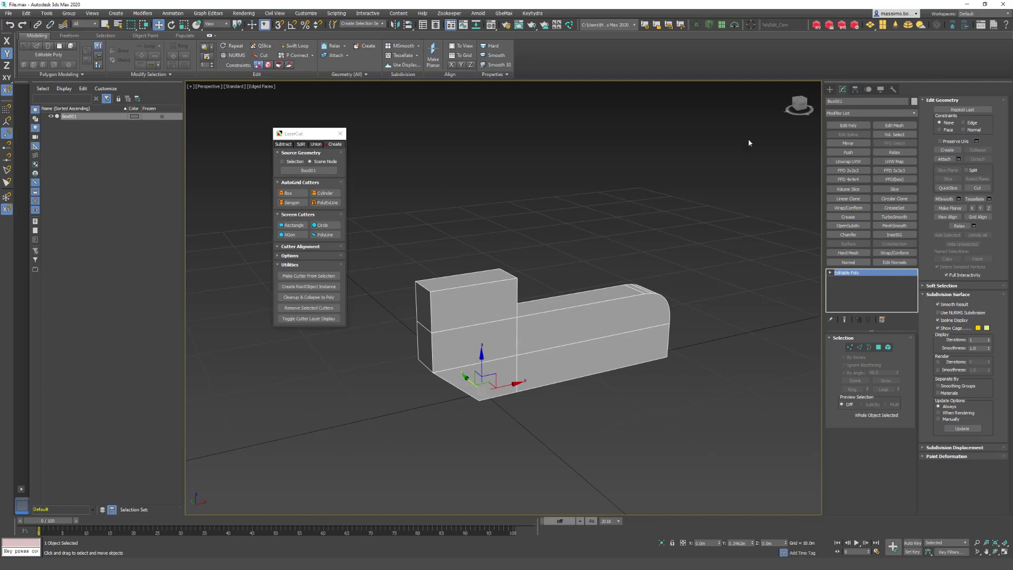
Rename the selected object as Root and pick it as LazerCut's source geometry.
double_click(848, 101)
key(Return)
middle_drag(443, 353, 439, 352)
click(315, 171)
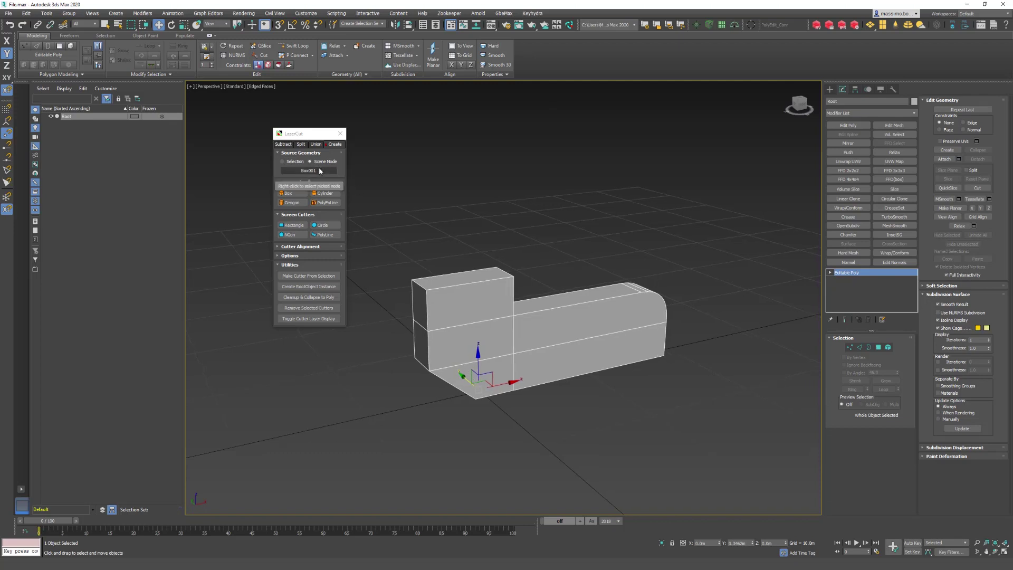
click(464, 342)
Create an AutoGrid box about 1.7 by 1.4 m and 6.1 m high, and a cylinder about 6.6 m high, on the long section's side face.
alt+middle_drag(432, 379, 481, 326)
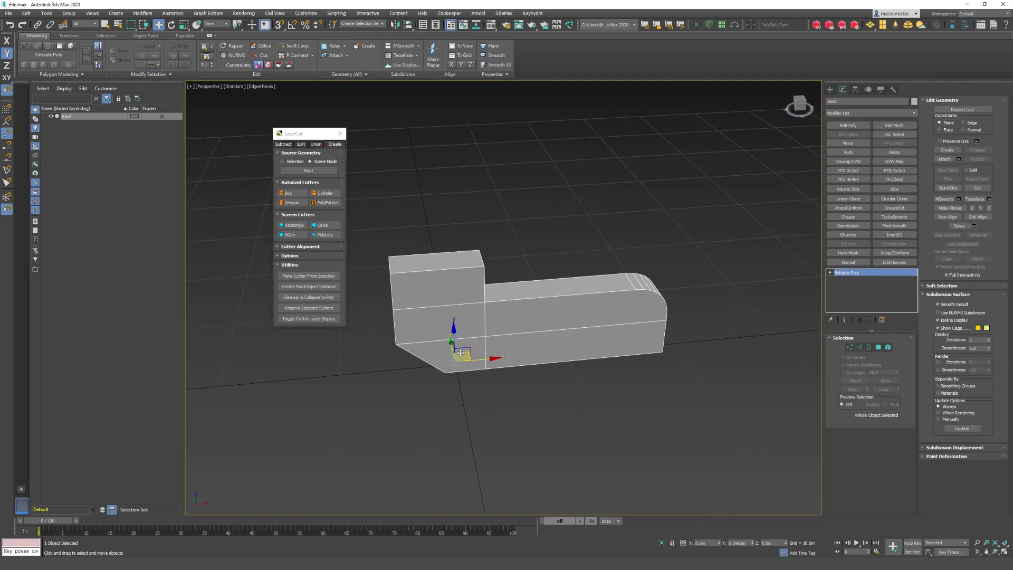
middle_drag(461, 355, 482, 384)
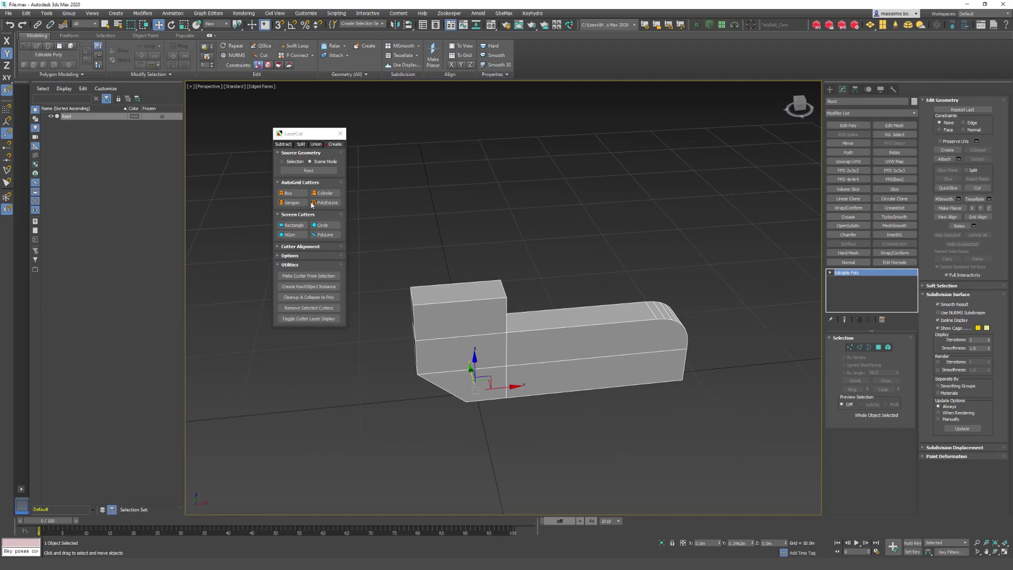
mouse_move(489, 360)
middle_down()
mouse_move(483, 345)
mouse_move(492, 346)
middle_up()
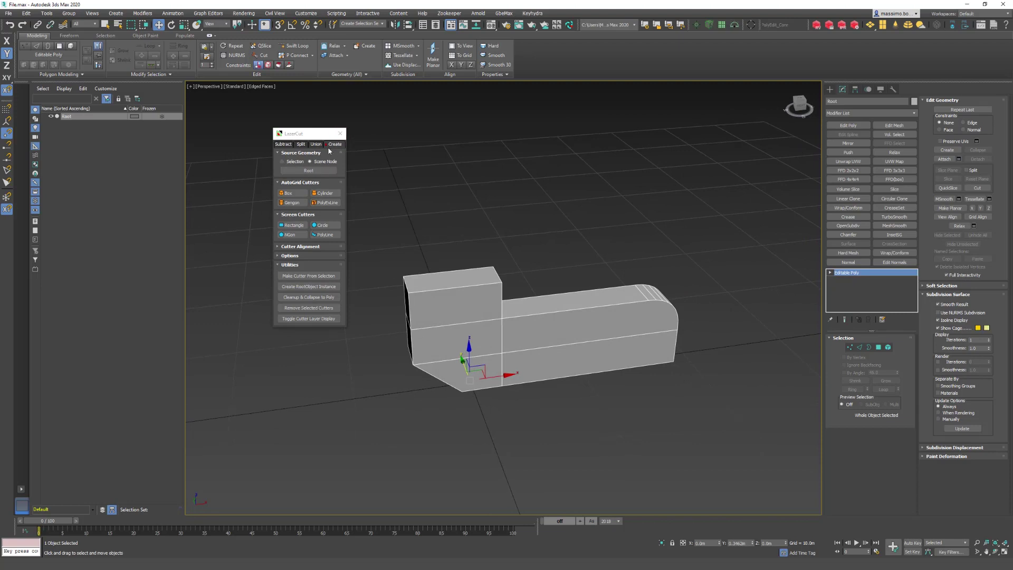
click(285, 194)
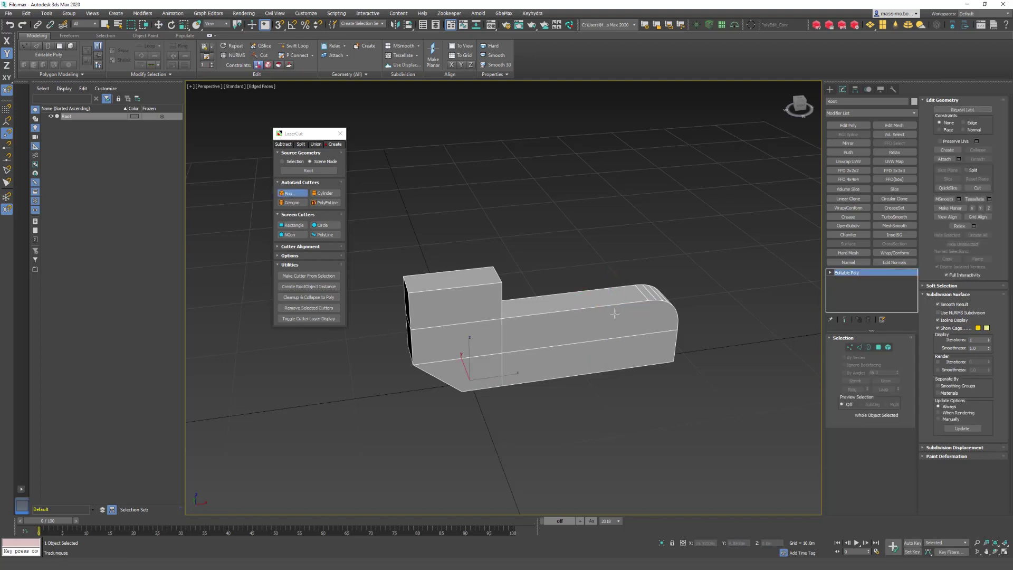
drag(611, 321, 641, 364)
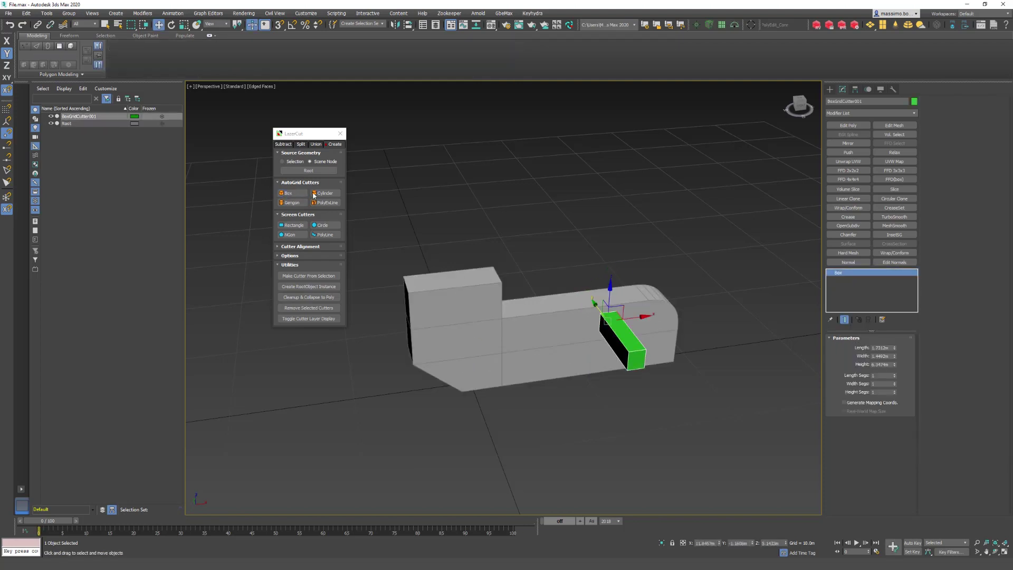
click(314, 194)
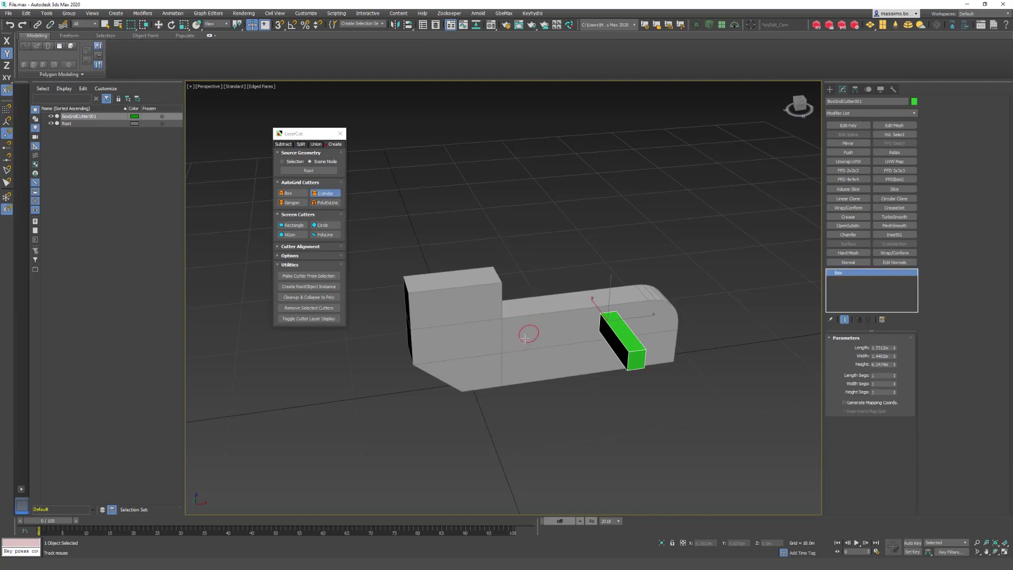
drag(525, 338, 550, 372)
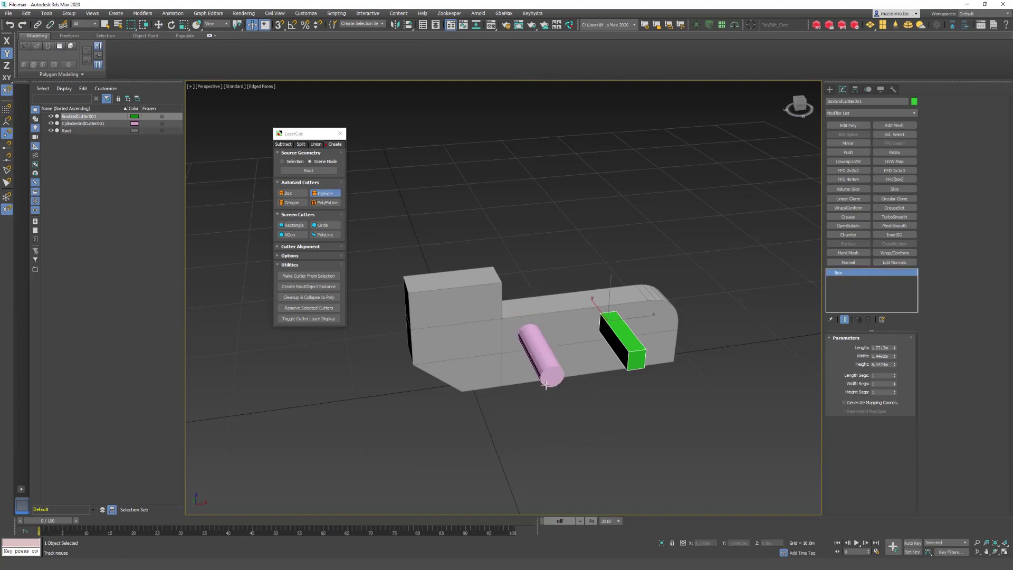
Draw a closed seven-point PolyExLine outline on the tall block's side face and extrude it outward.
click(324, 204)
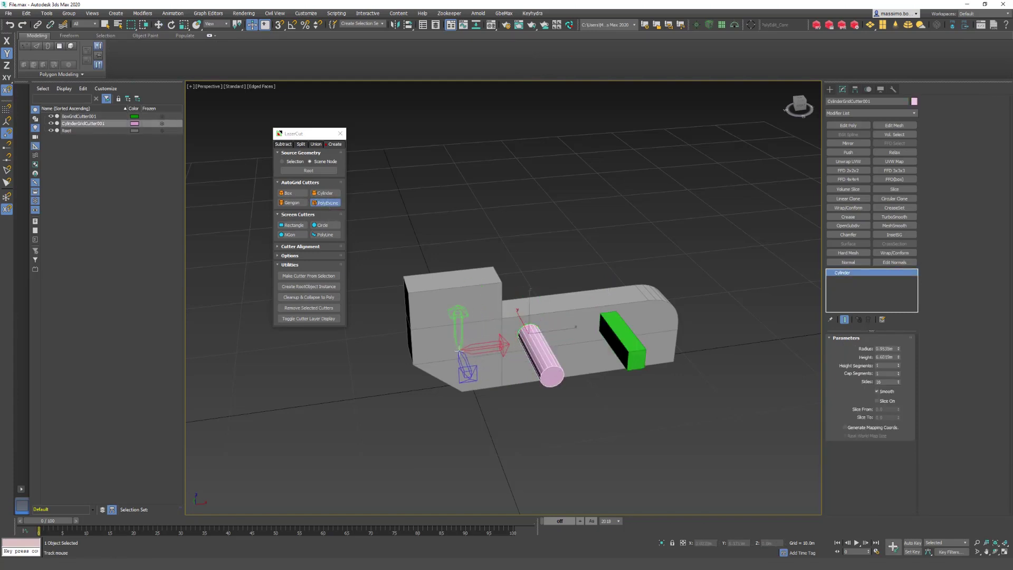
click(460, 351)
click(437, 340)
click(460, 308)
click(495, 333)
click(474, 362)
click(472, 343)
click(461, 336)
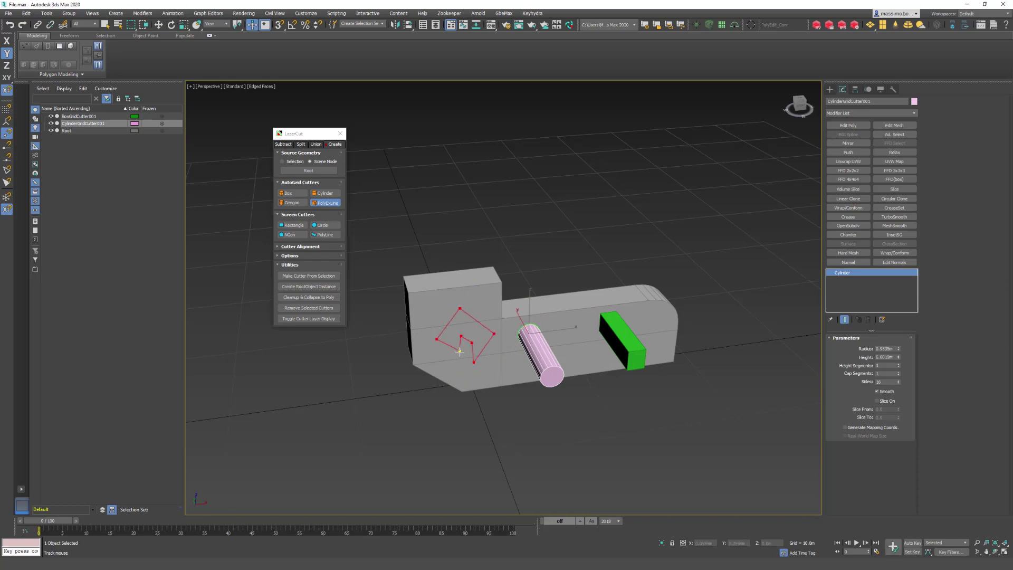
click(459, 351)
click(490, 291)
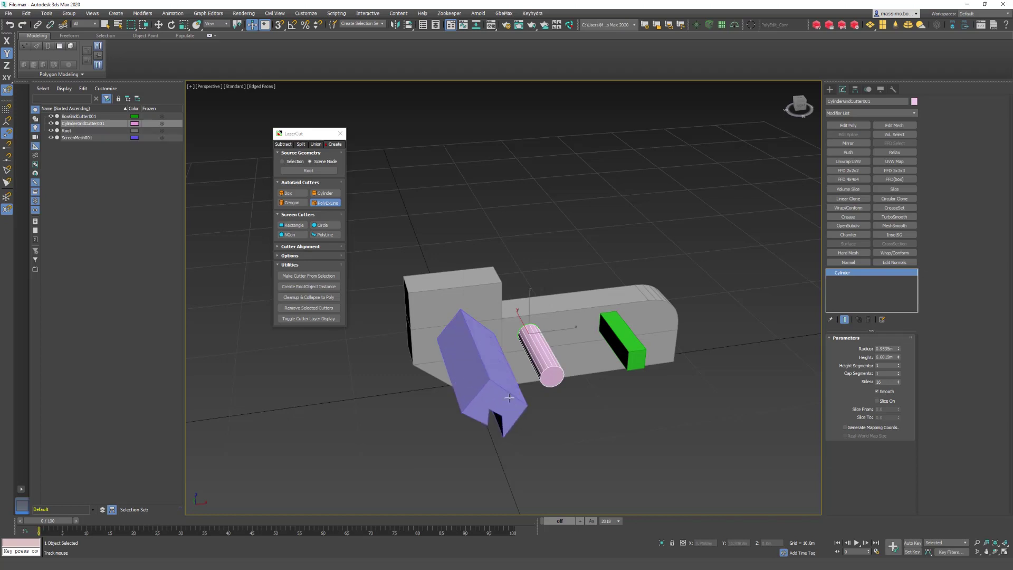
right_click(507, 397)
Round the upper corner of the extruded polyline solid with its fillet manipulator.
middle_drag(483, 372, 475, 354)
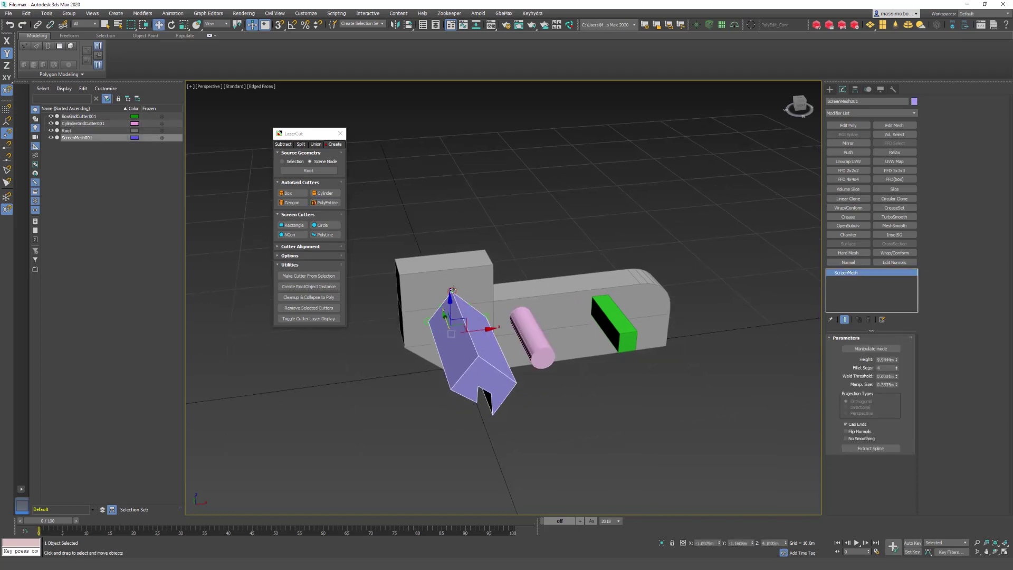
drag(451, 290, 458, 272)
middle_drag(467, 341, 503, 289)
scroll(458, 317, up, 3)
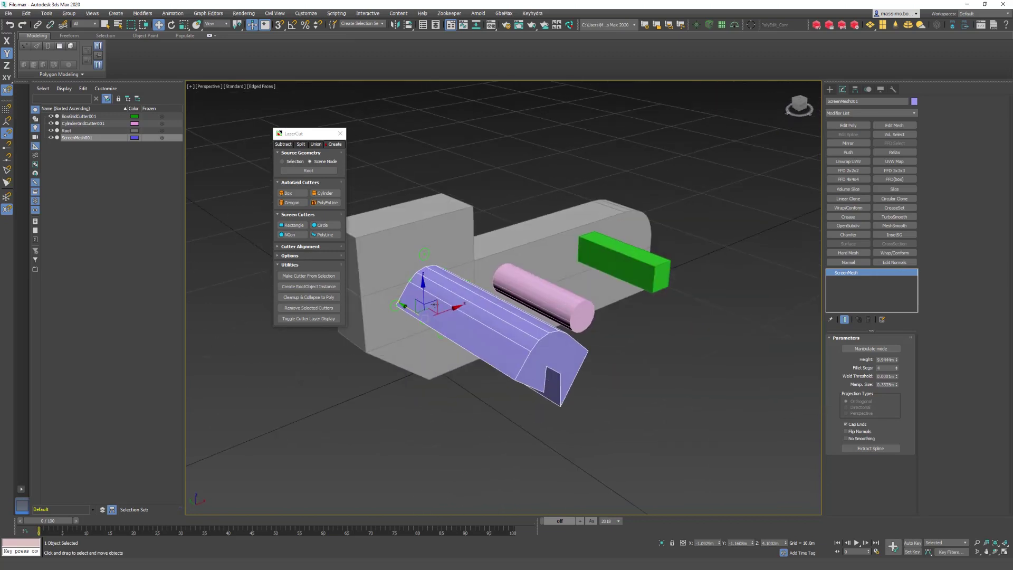
Delete the extruded polyline solid together with the cylinder and the box.
middle_drag(532, 297, 550, 296)
ctrl+click(553, 299)
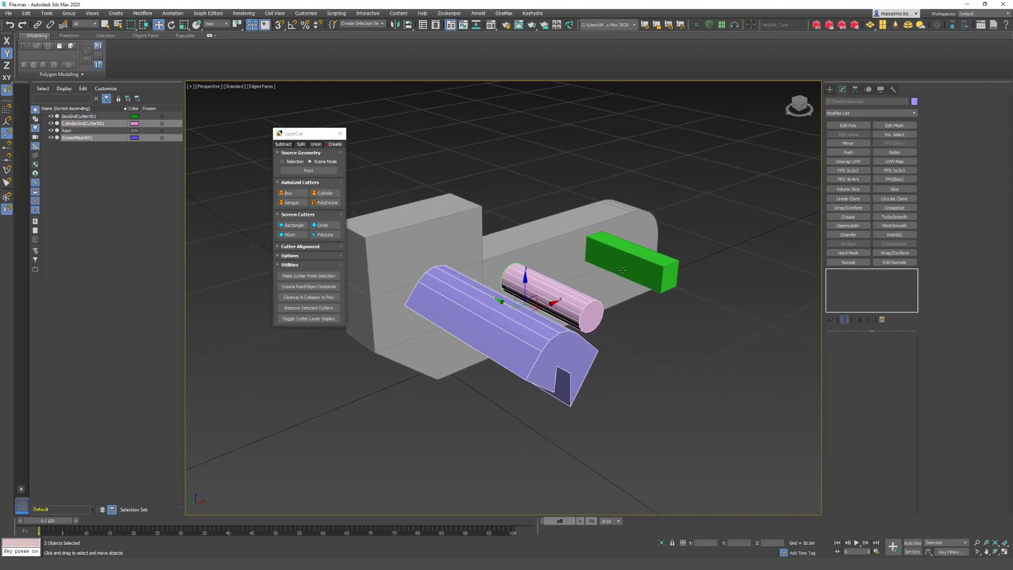
ctrl+click(625, 268)
middle_drag(610, 297, 597, 295)
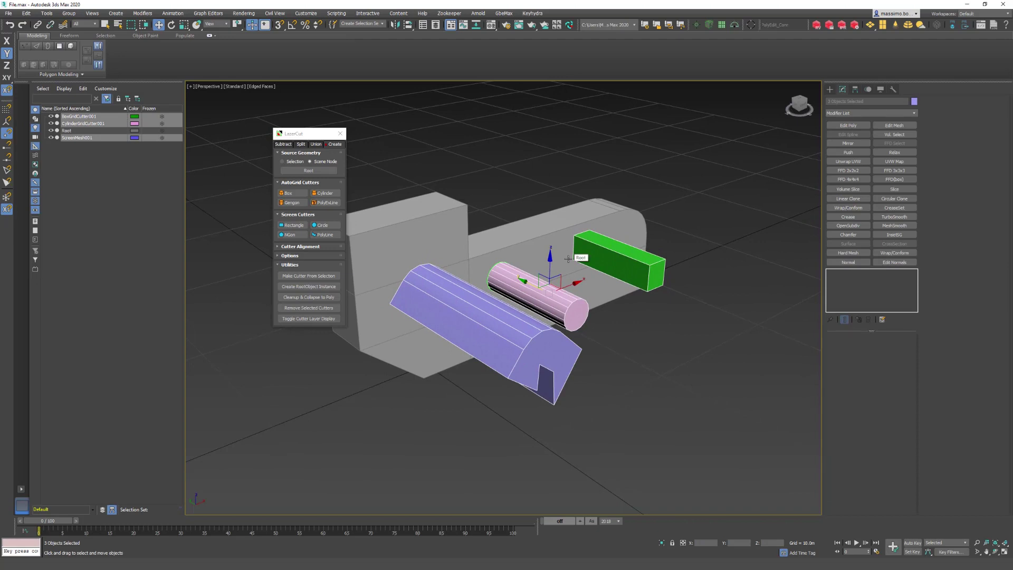
key(Delete)
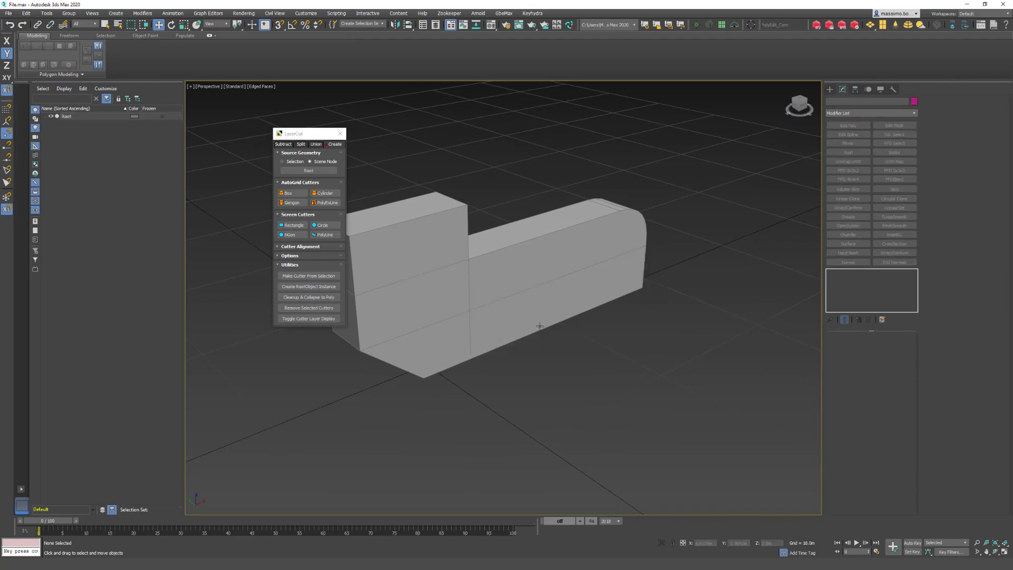
Union an AutoGrid box about 1.4 by 1.6 m and 5.7 m high onto the side face of Root's long section.
click(516, 296)
mouse_move(535, 295)
alt+middle_down()
mouse_move(482, 287)
mouse_move(545, 313)
alt+middle_up()
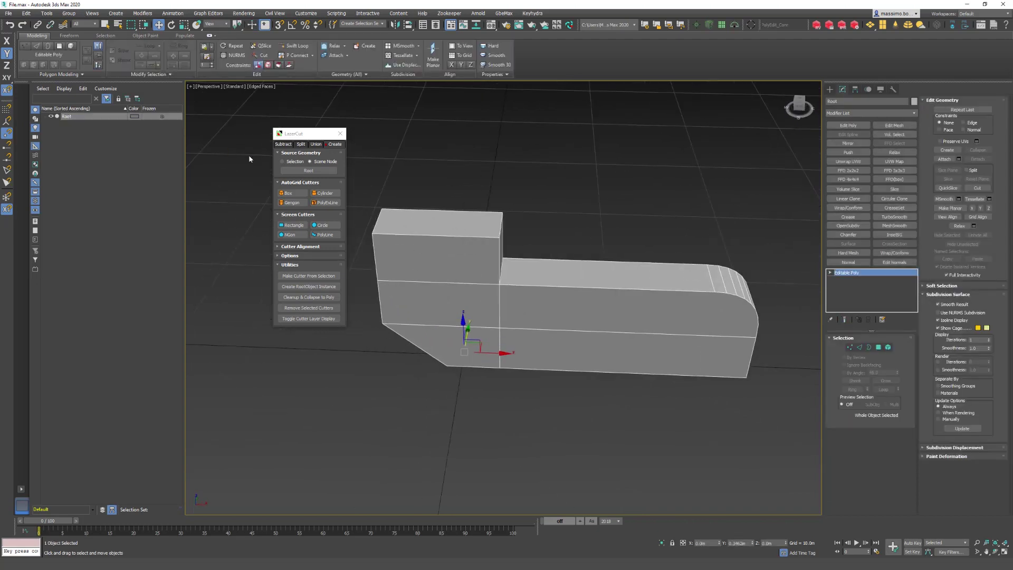
click(317, 145)
click(317, 148)
click(286, 194)
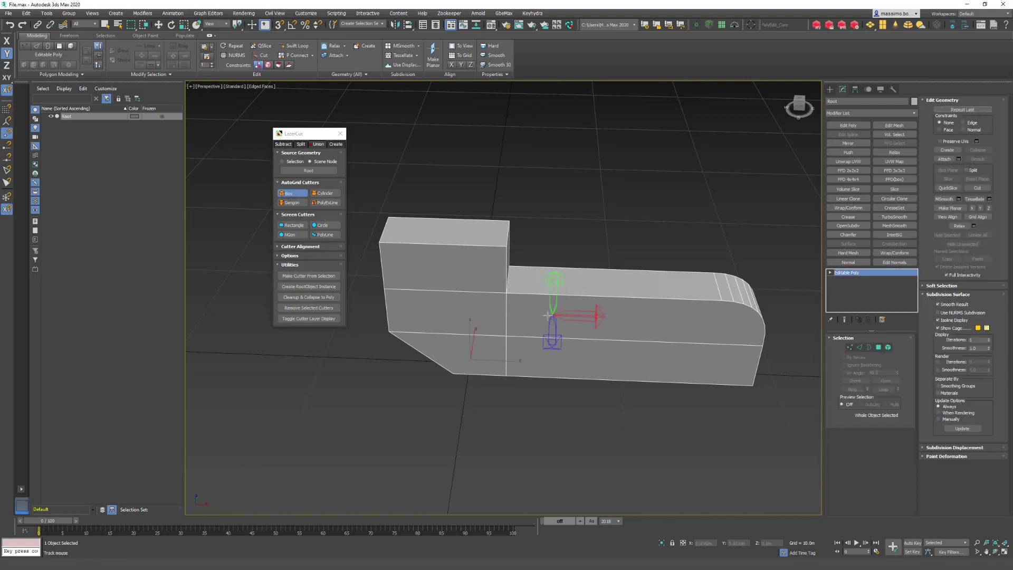
drag(548, 314, 573, 331)
click(575, 393)
right_click(459, 386)
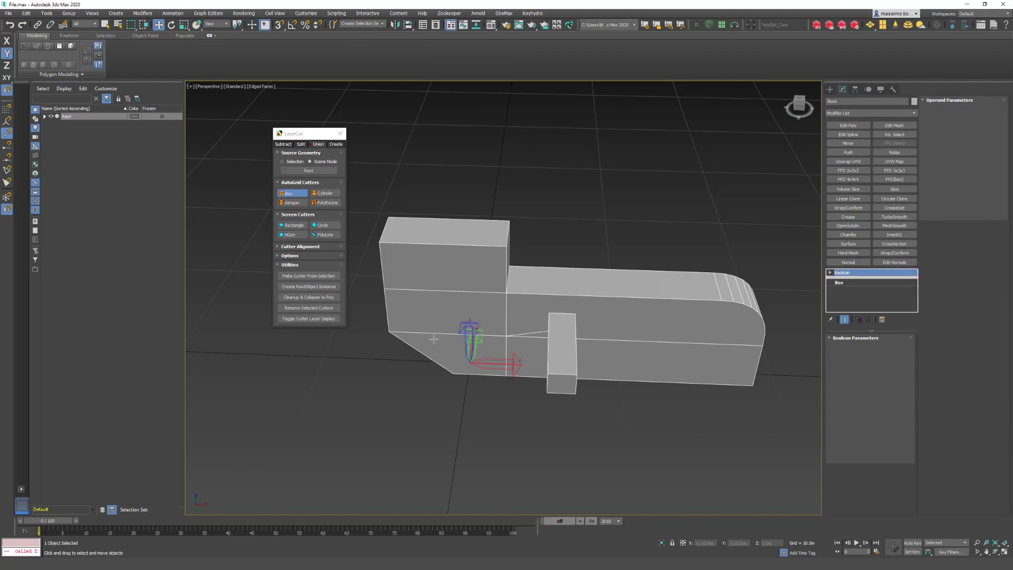
alt+middle_drag(488, 366, 513, 351)
right_click(549, 348)
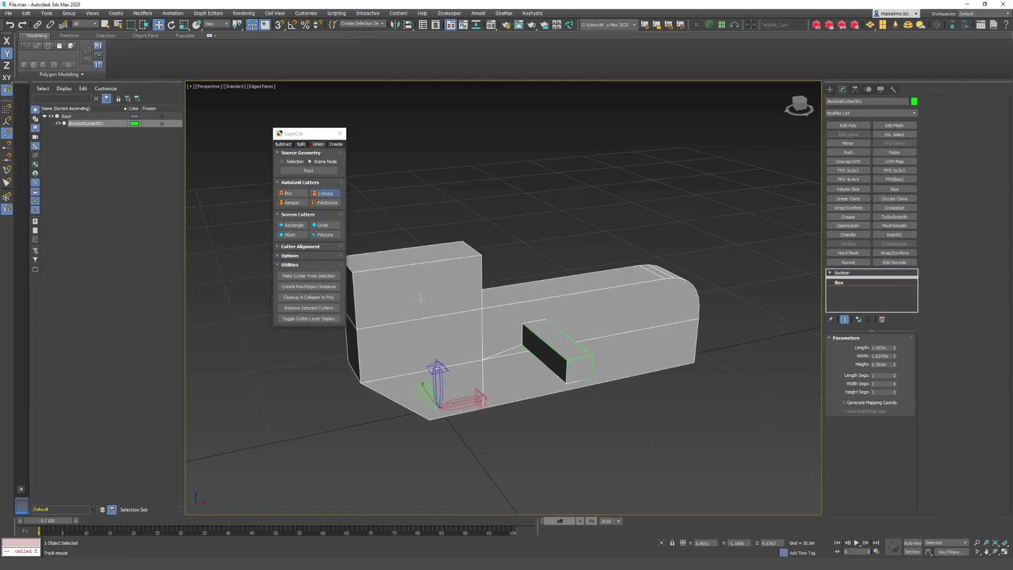
Union an AutoGrid cylinder about 1.1 m in radius and 9.3 m long onto the side face of Root's tall block.
click(325, 194)
drag(414, 290, 432, 296)
alt+middle_drag(597, 309, 541, 323)
right_click(499, 318)
middle_drag(476, 294, 443, 323)
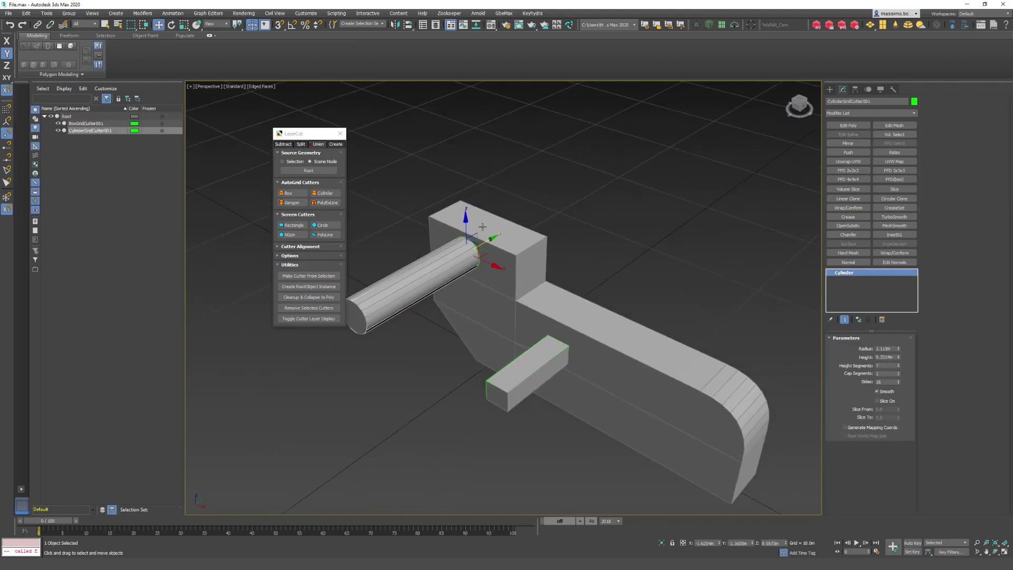
Select Root, examine how the cylinder and box join it in wireframe, and return to shaded display with edges.
scroll(491, 241, up, 3)
click(509, 270)
scroll(510, 269, down, 3)
key(F3)
alt+middle_drag(509, 283, 480, 239)
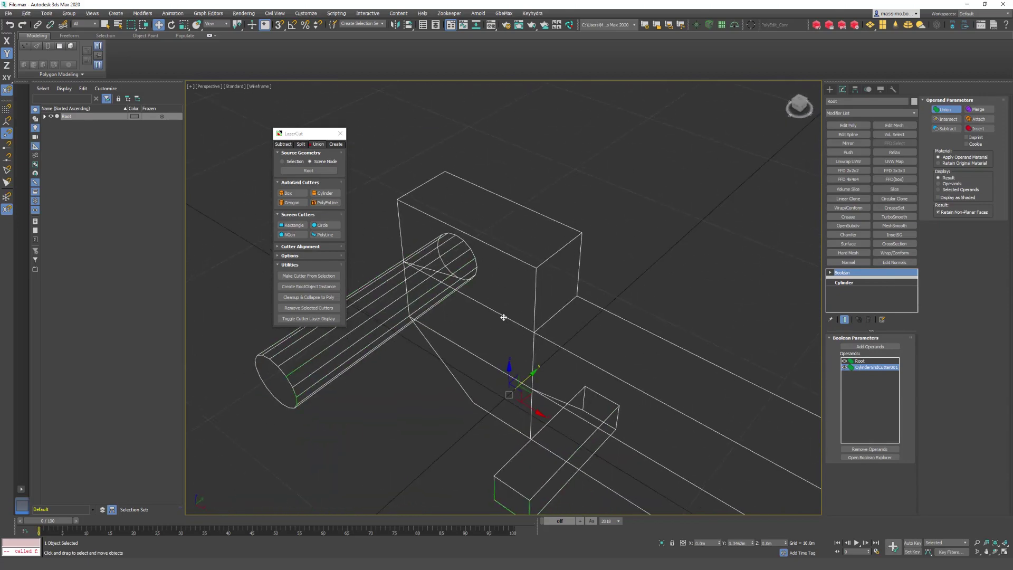
scroll(502, 315, down, 4)
middle_drag(517, 319, 532, 296)
scroll(532, 296, up, 4)
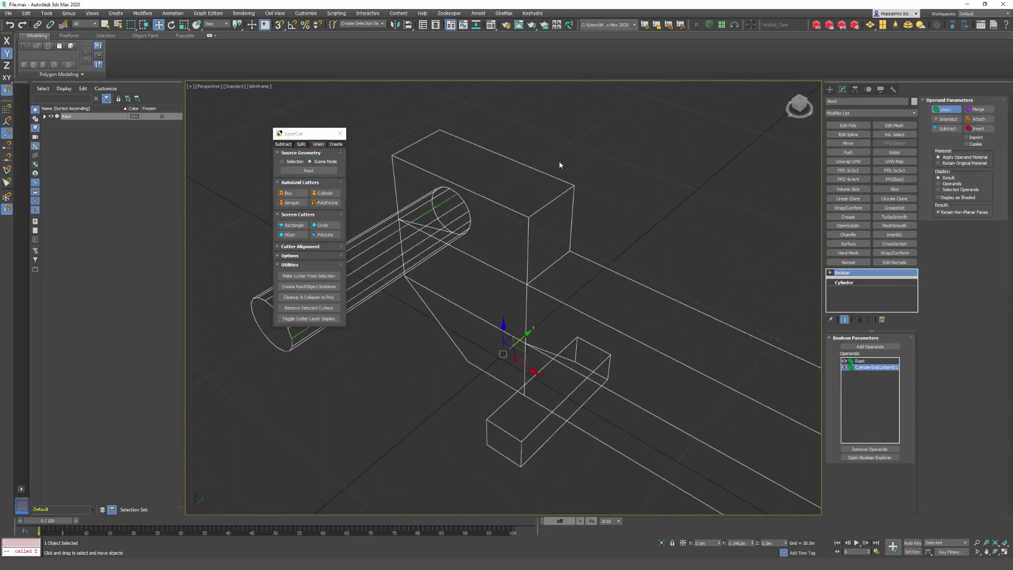
key(F3)
middle_drag(495, 317, 523, 327)
scroll(492, 329, down, 5)
scroll(523, 327, up, 2)
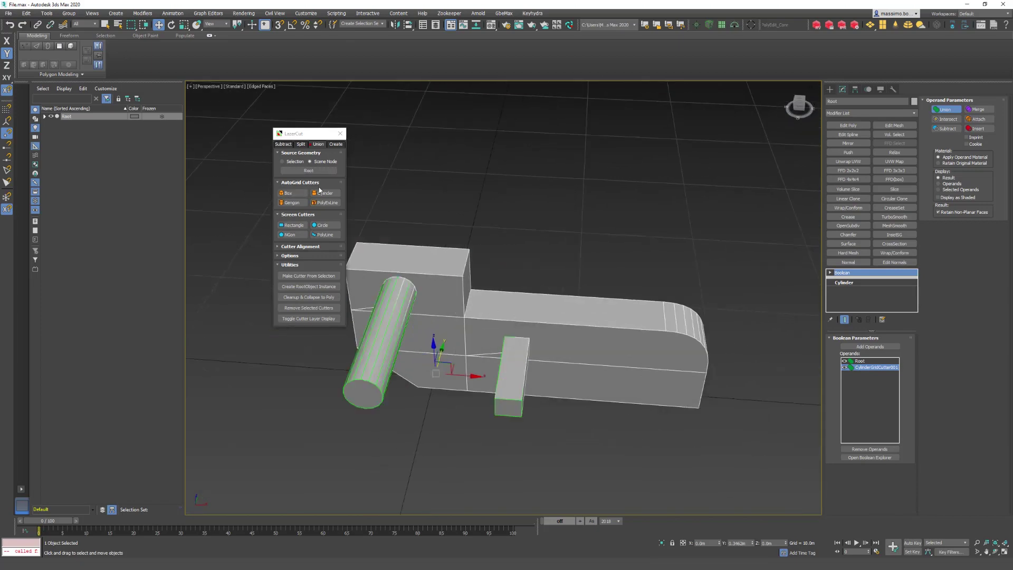
In Split mode, cut a piece from the upper edge of Root's long section with an AutoGrid box about 3.5 by 3.2 m.
click(302, 145)
alt+middle_drag(514, 344, 465, 290)
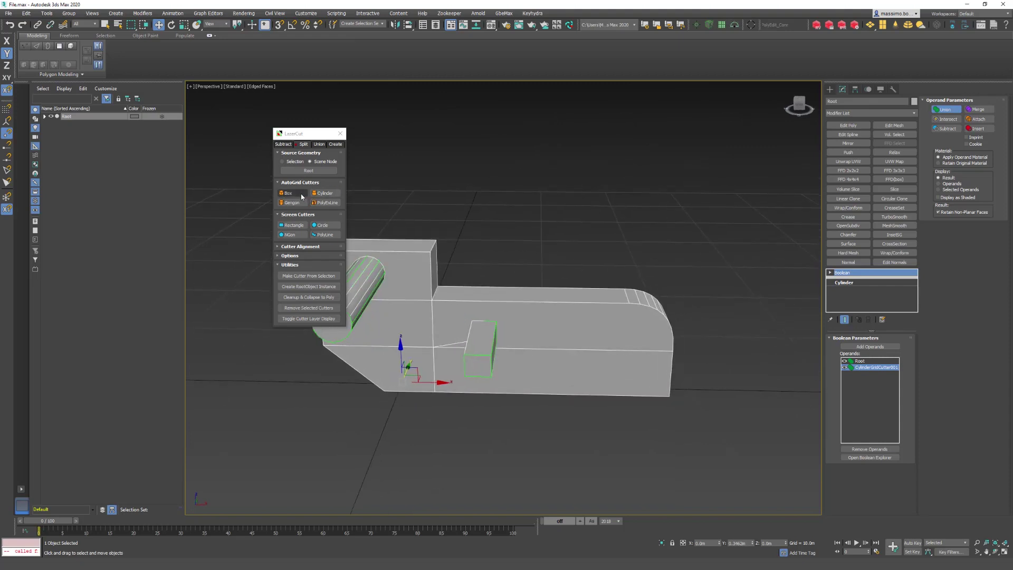
click(288, 193)
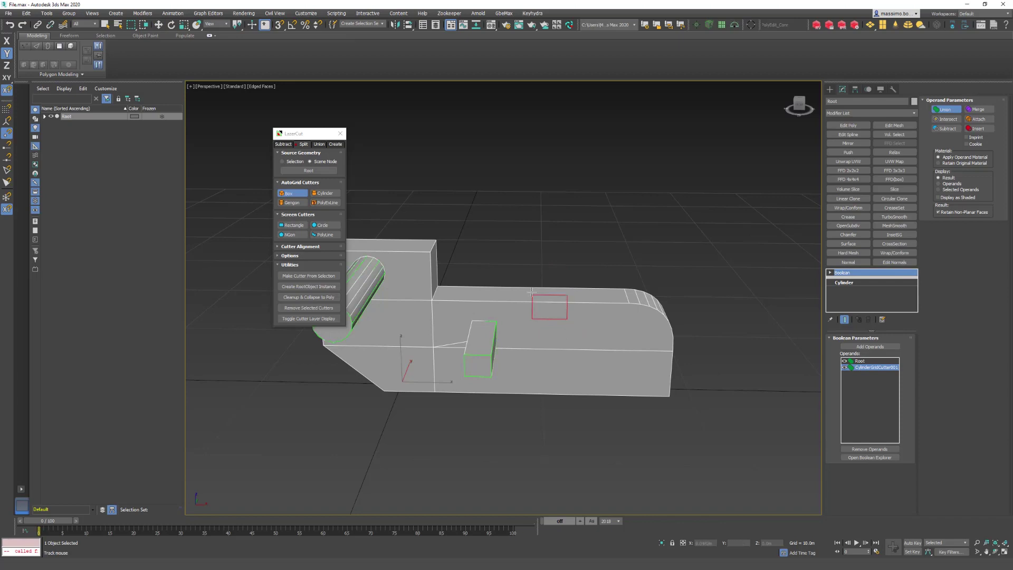
drag(530, 286, 518, 268)
click(509, 232)
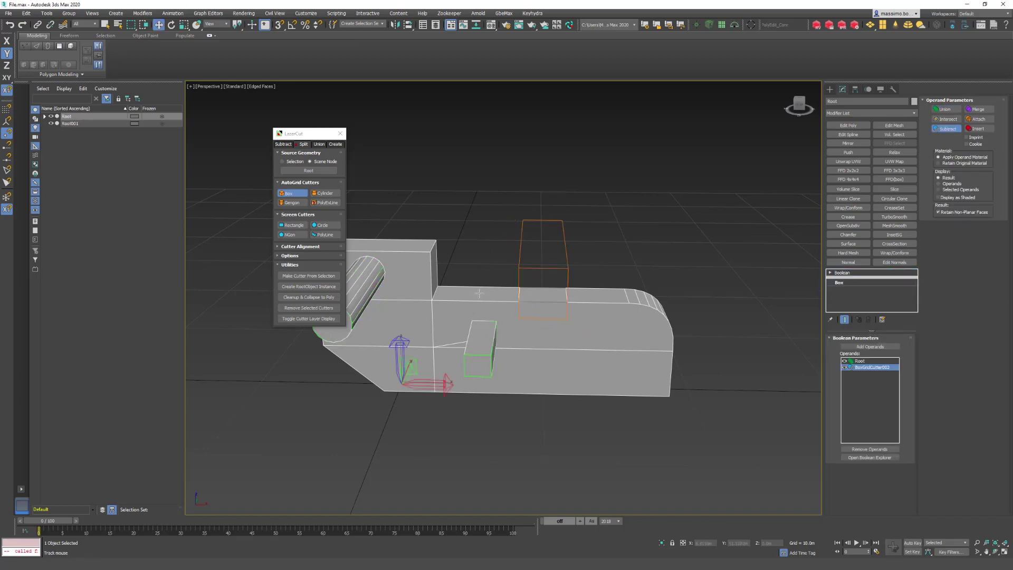
Select the splitting box cutter, switch to wireframe, and select the split-off piece Root001 to examine it.
click(548, 301)
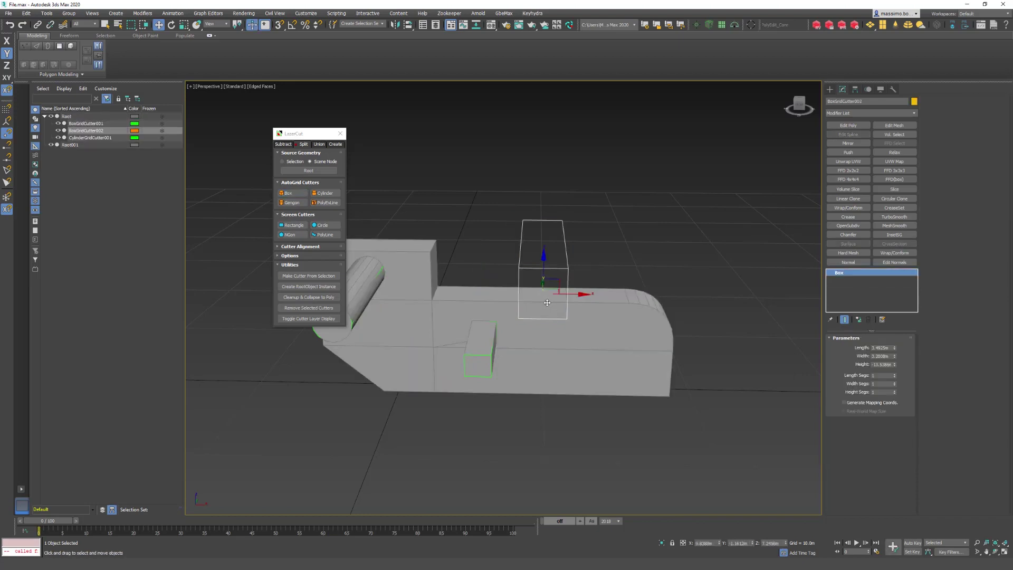
middle_drag(531, 305, 514, 290)
key(F3)
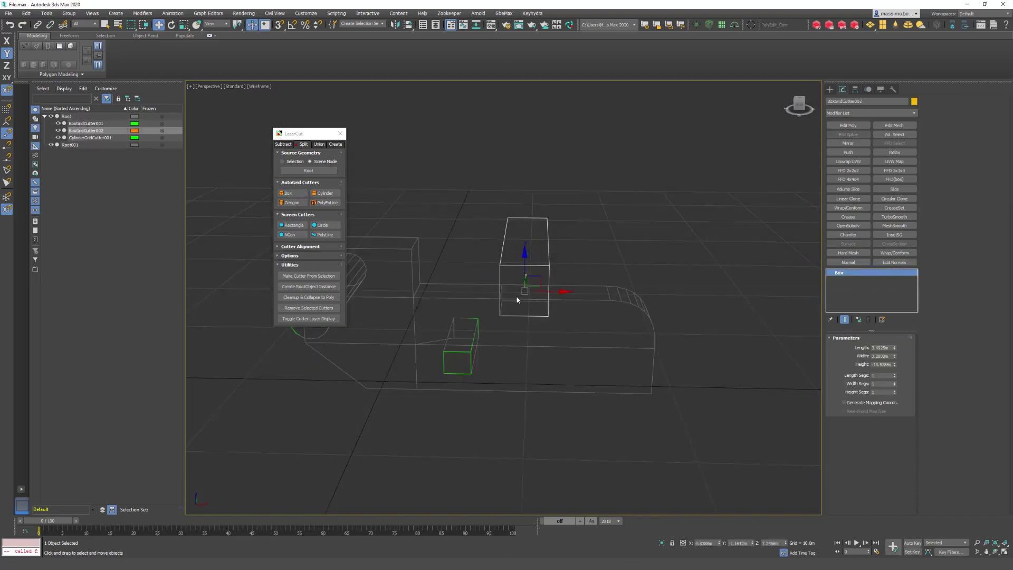
click(512, 301)
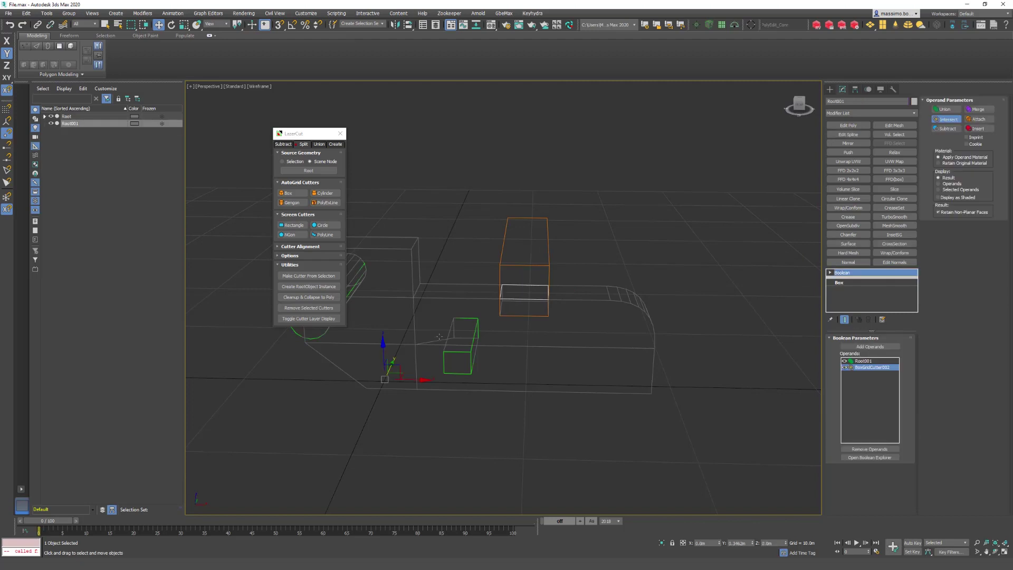
In shaded display, try moving the split-off piece vertically, undo the move, and reselect Root.
key(F3)
drag(382, 333, 385, 333)
key(ctrl+z)
middle_drag(431, 326, 476, 313)
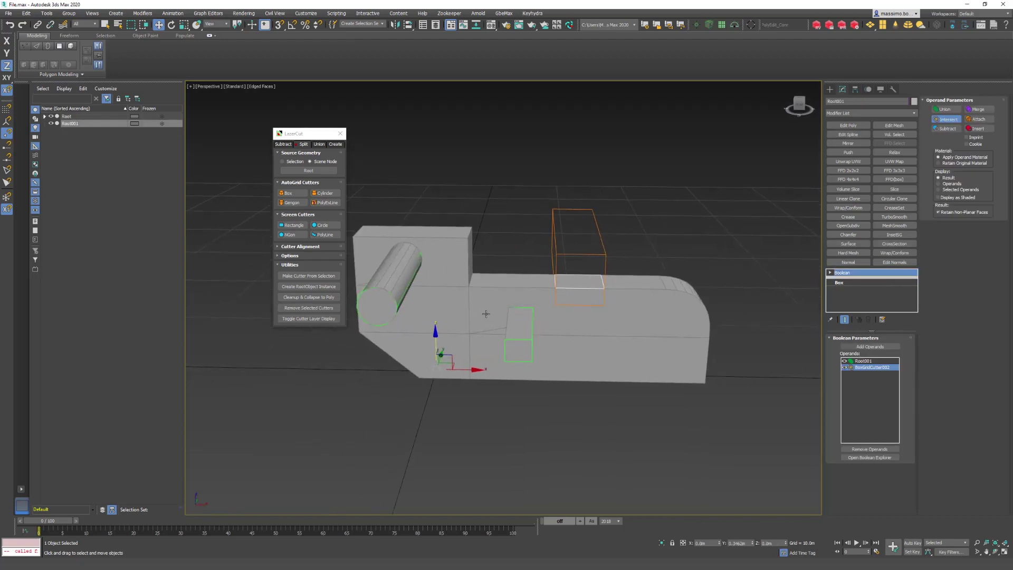
click(480, 296)
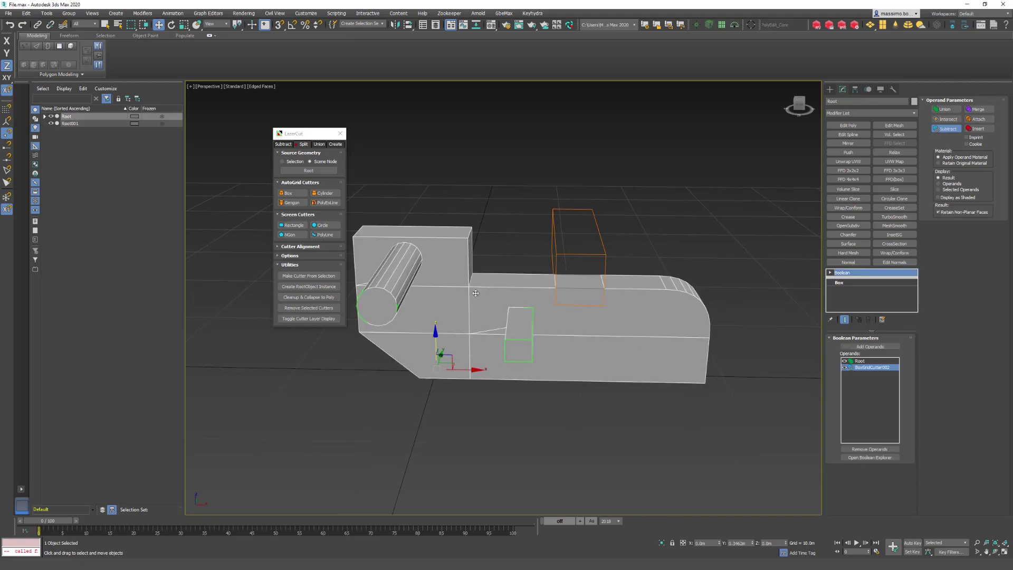
In Subtract mode, cut a hexagonal AutoGrid Gengon about 2 m in radius into the side face near Root's rounded end.
click(278, 145)
click(287, 195)
click(293, 204)
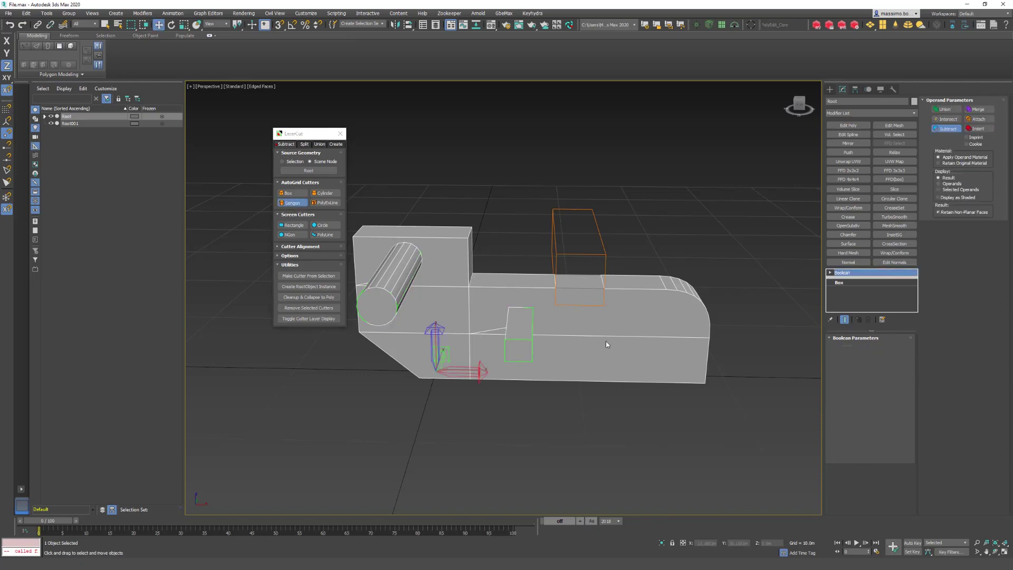
drag(627, 352, 594, 338)
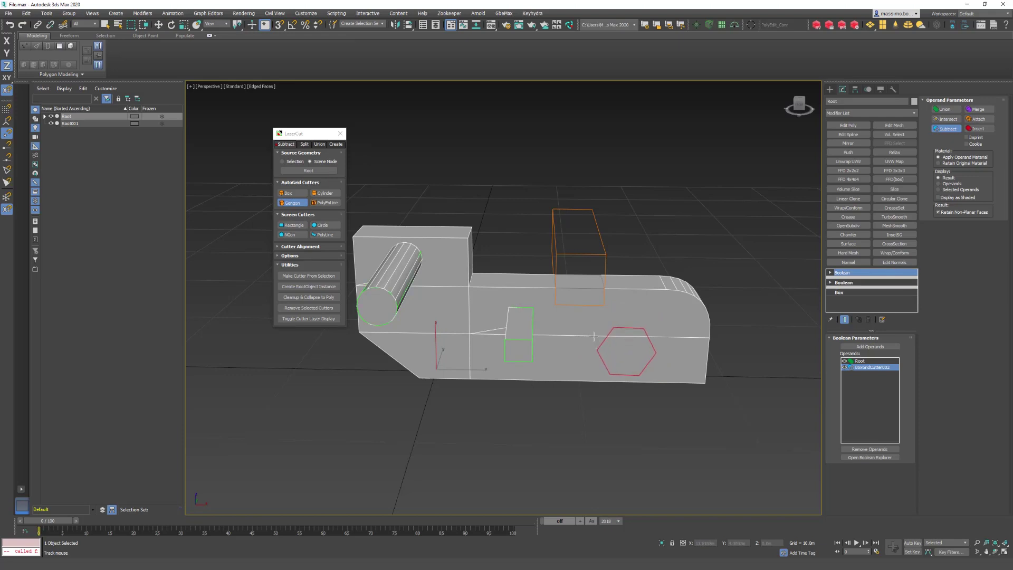
click(588, 305)
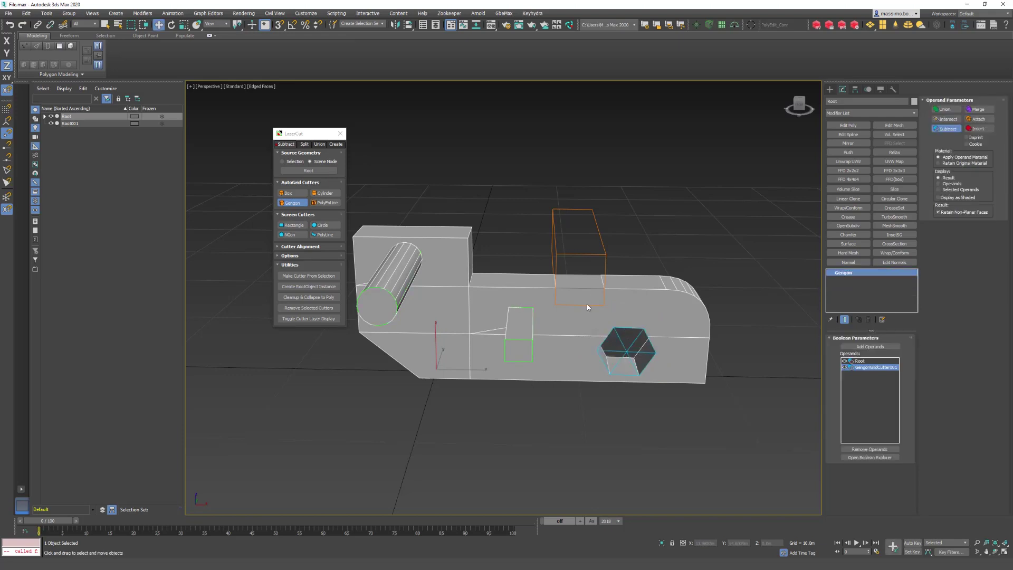
Select the Gengon cutter and set its number of sides to 7.
click(617, 355)
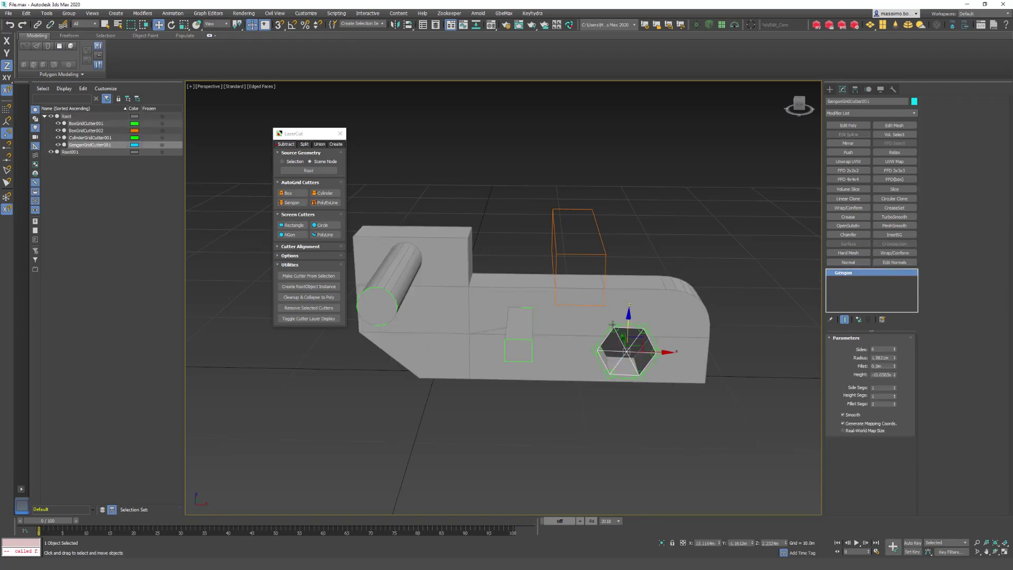
middle_drag(600, 330, 580, 318)
scroll(580, 317, up, 3)
alt+scroll(593, 340, up, 3)
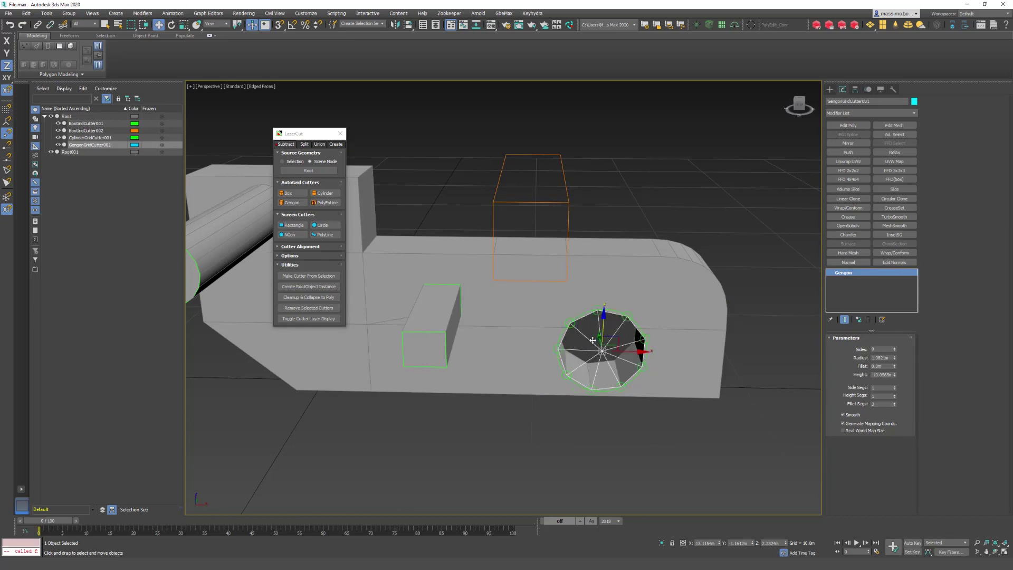
alt+scroll(593, 341, up, 3)
alt+scroll(593, 340, down, 4)
alt+scroll(592, 339, up, 2)
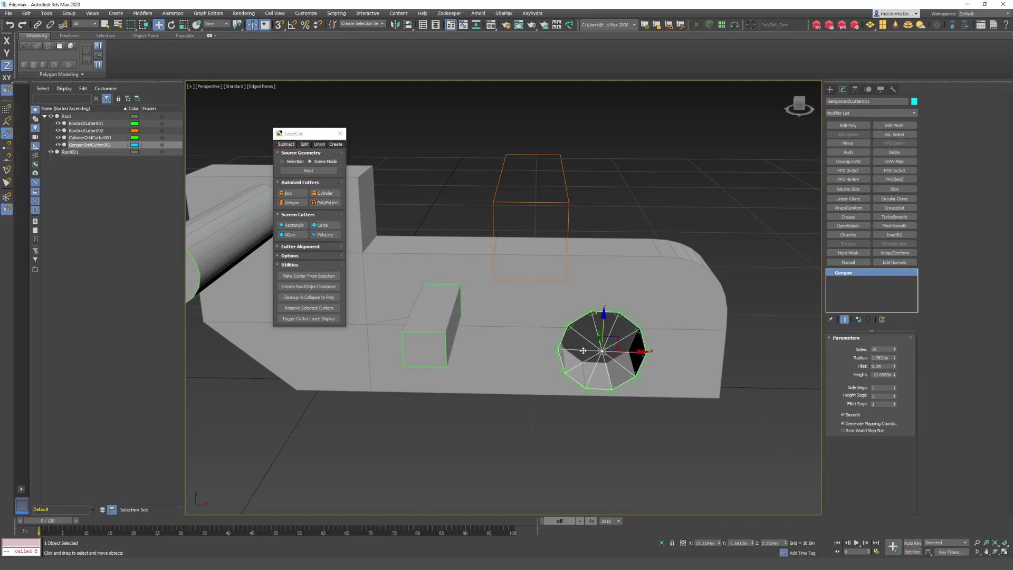
ctrl+scroll(584, 350, down, 7)
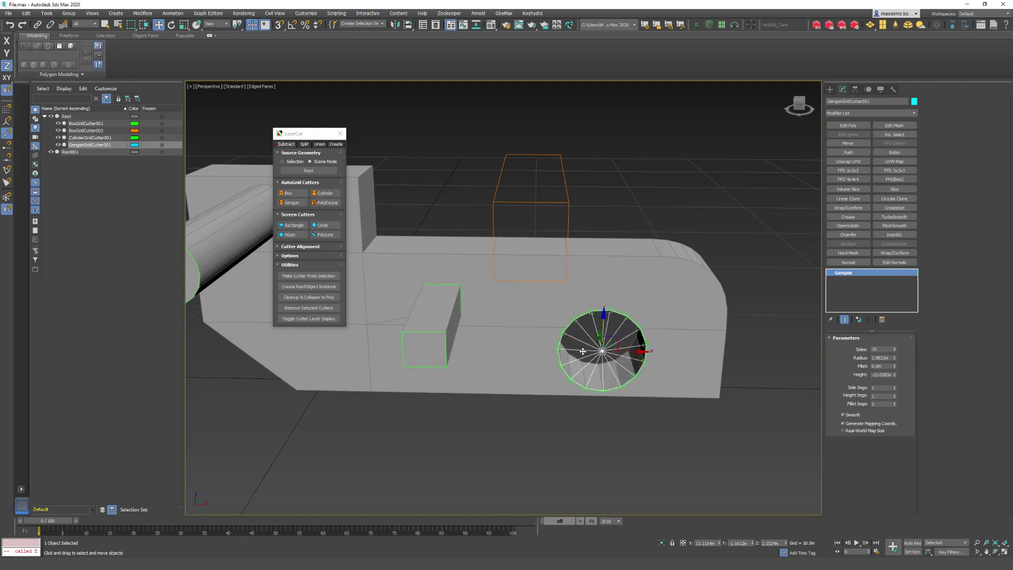
ctrl+scroll(583, 351, up, 11)
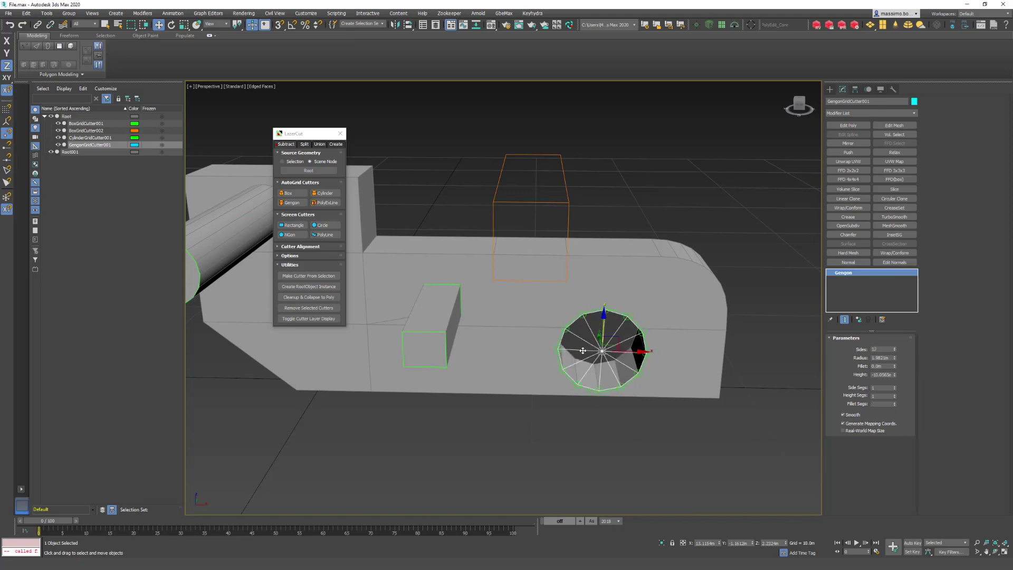
ctrl+scroll(583, 351, down, 10)
ctrl+scroll(582, 350, up, 3)
Try the corner fillet manipulator on the seven-sided Gengon cutter, and return the selection to Root.
key(z)
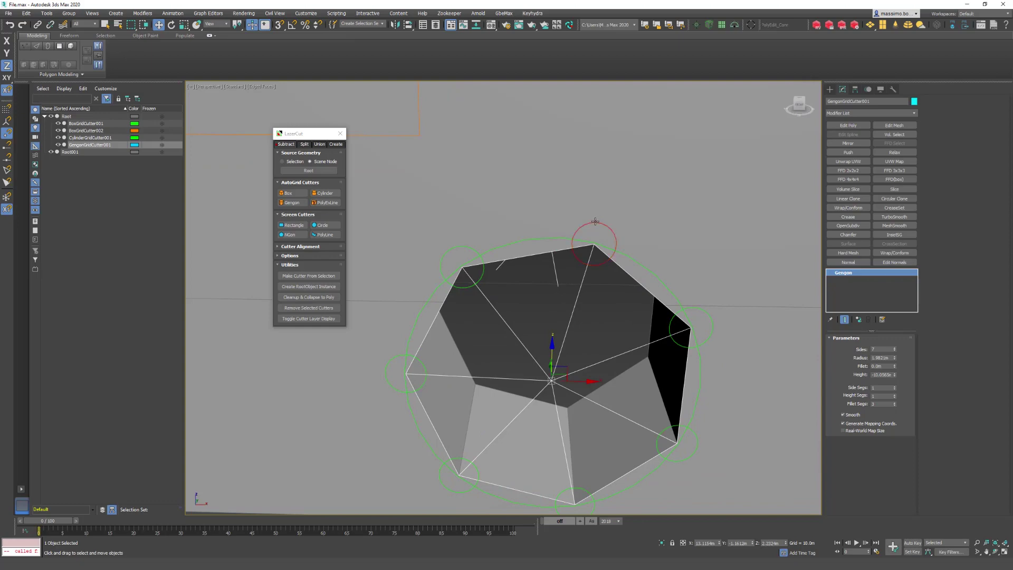
drag(595, 221, 570, 238)
scroll(516, 306, down, 5)
middle_drag(678, 272, 815, 253)
middle_drag(538, 268, 565, 281)
click(566, 281)
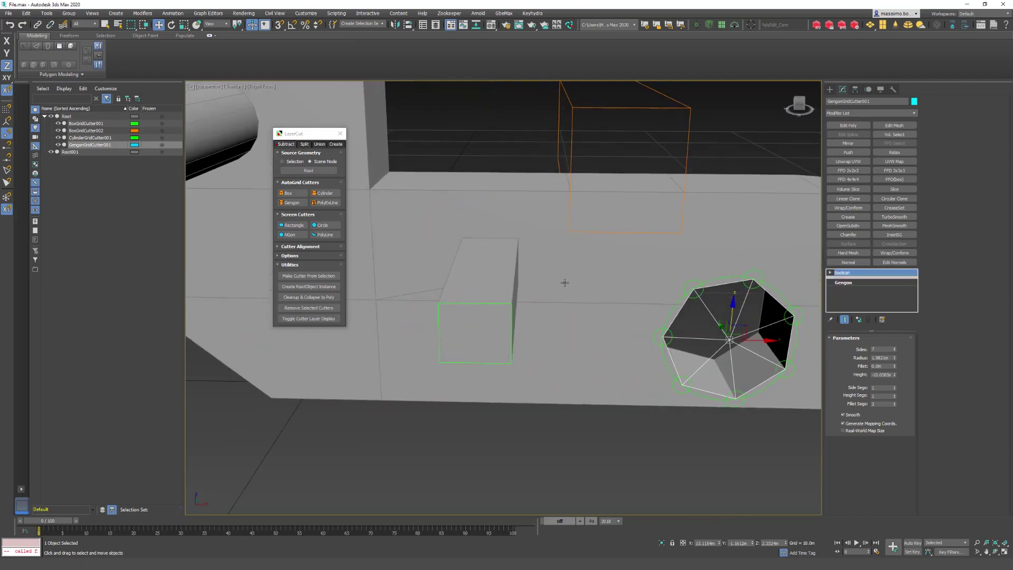
Subtract a closed six-point PolyExLine outline about 6.5 m deep from the side face between the box and the Gengon hole.
click(327, 203)
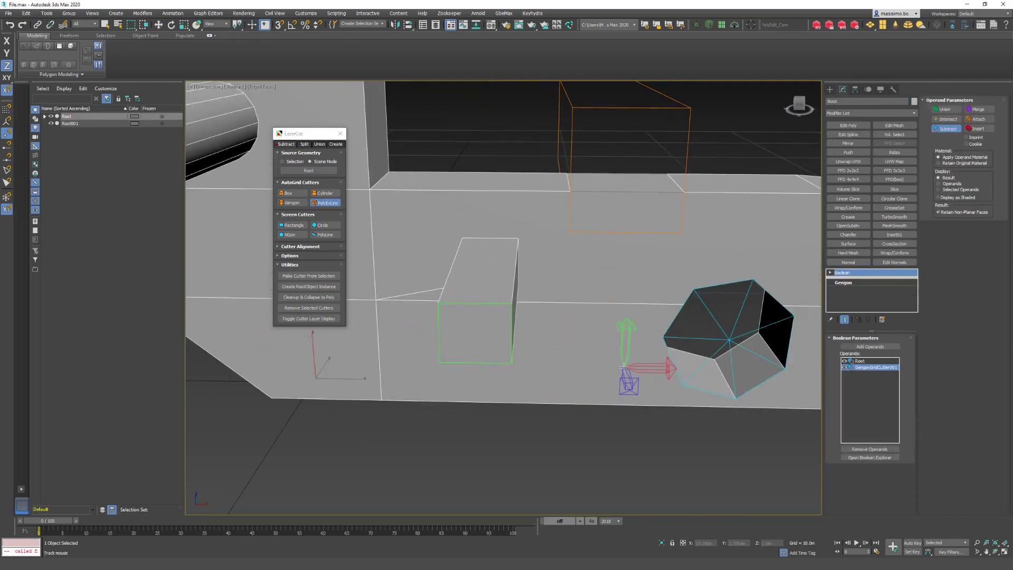
click(625, 367)
click(556, 339)
click(581, 278)
click(679, 242)
click(687, 276)
click(613, 335)
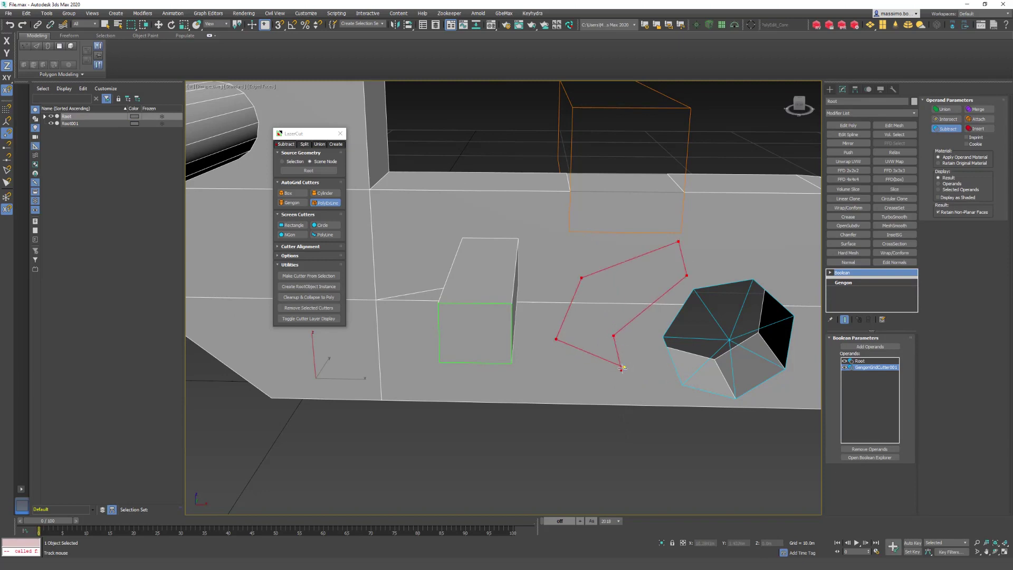
click(624, 367)
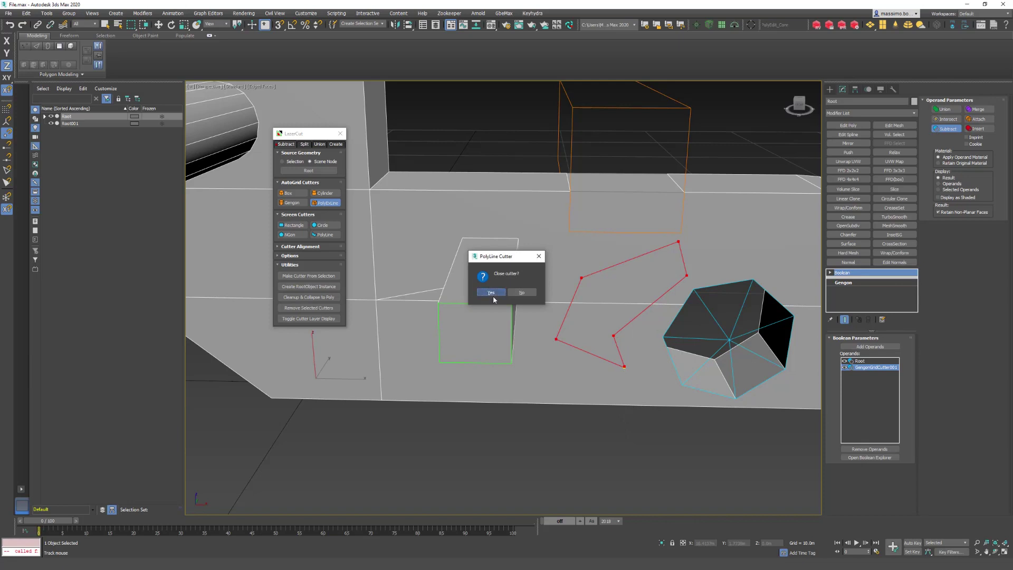
click(495, 293)
click(614, 304)
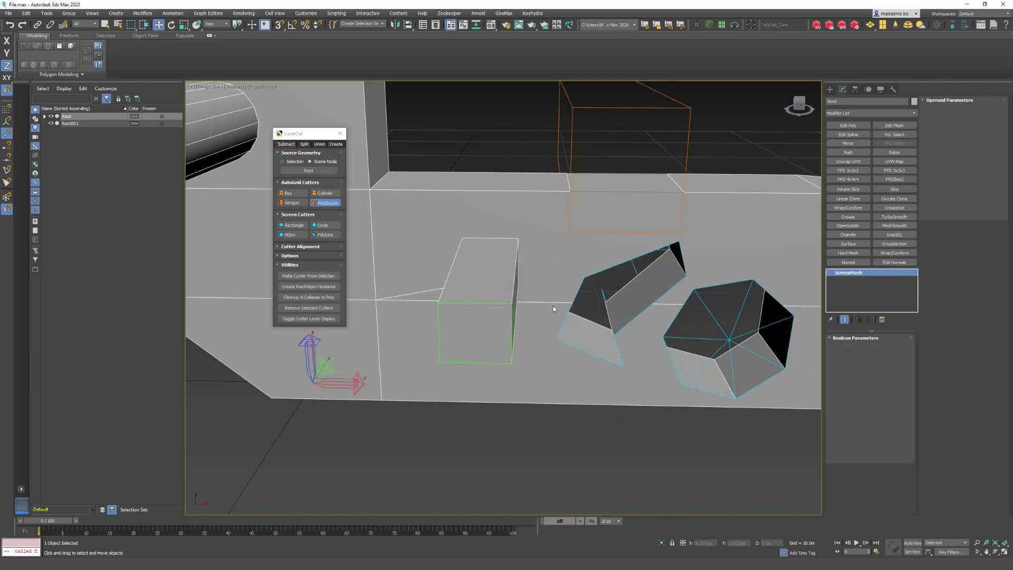
Select the polyline cutter and round its two upper corners with the fillet manipulators.
click(610, 280)
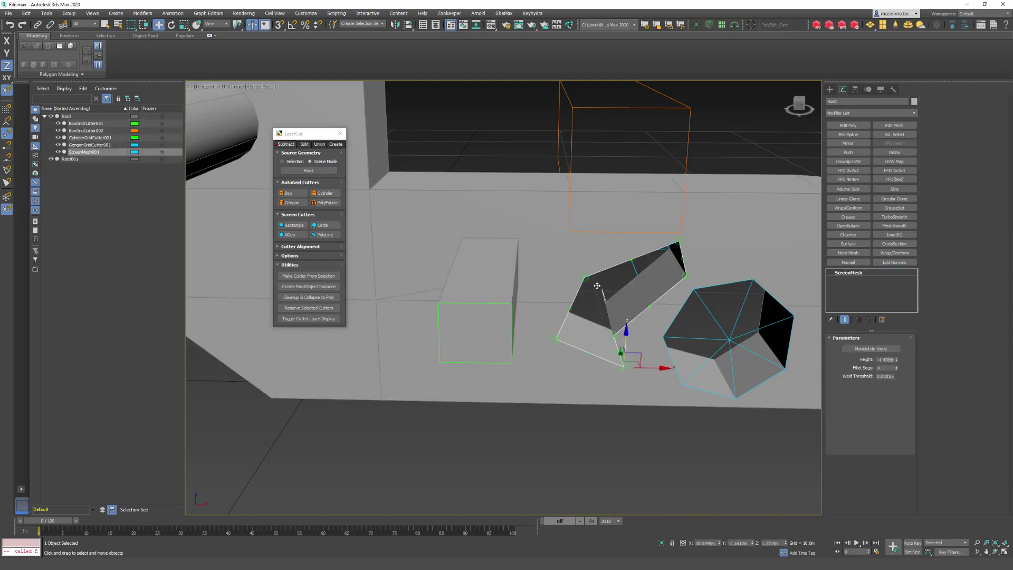
key(z)
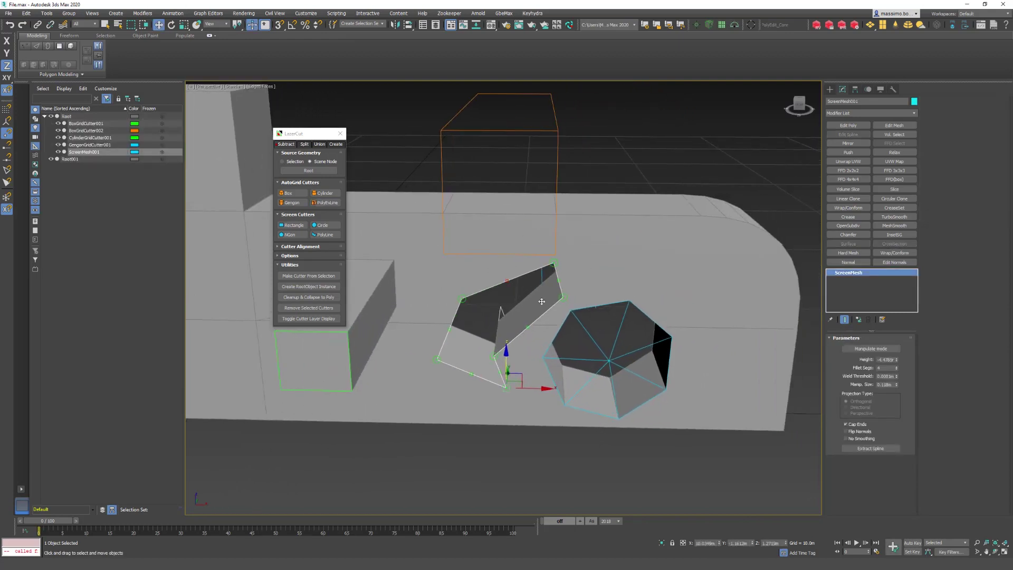
scroll(541, 272, up, 5)
drag(566, 250, 535, 232)
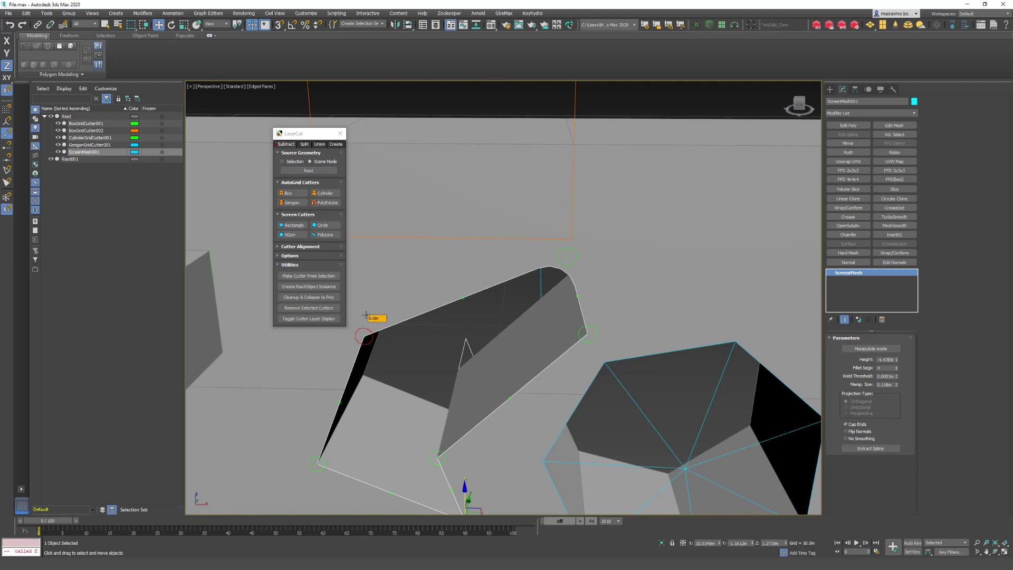
scroll(453, 312, down, 8)
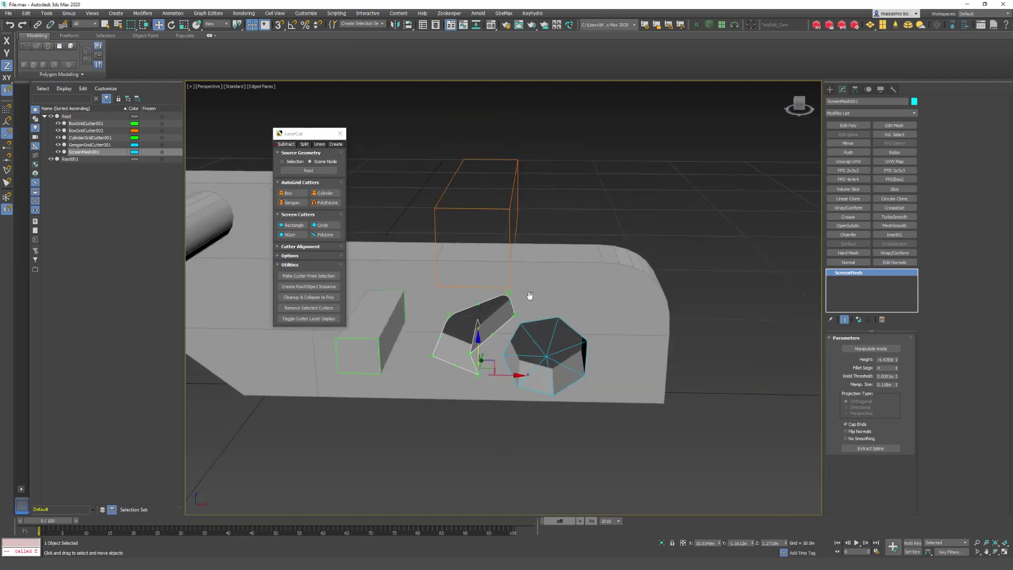
Select Root and subtract a small AutoGrid box from a facet of its rounded end.
middle_drag(580, 278, 651, 246)
alt+middle_drag(651, 245, 538, 286)
scroll(578, 256, down, 5)
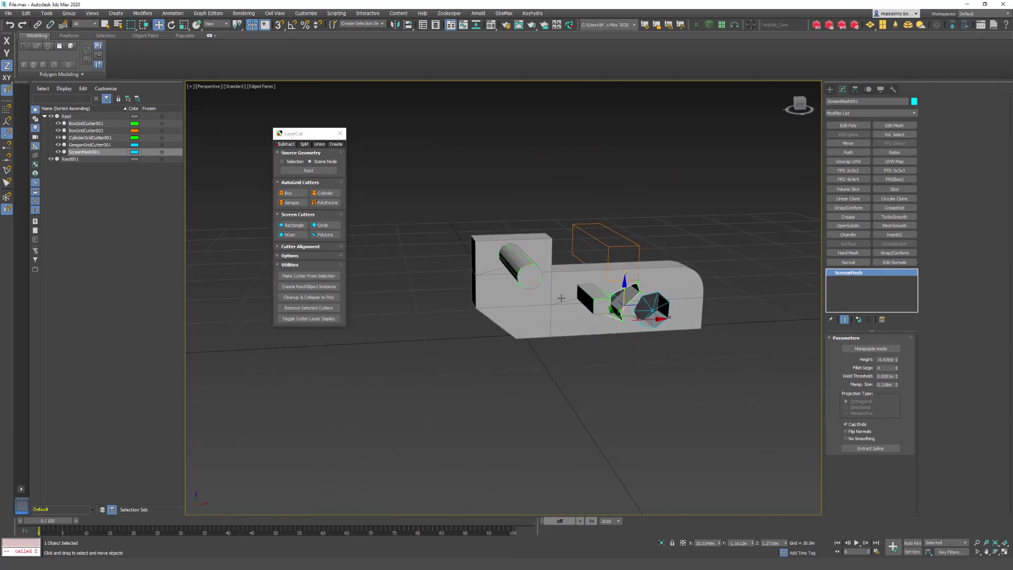
alt+middle_drag(561, 298, 539, 305)
alt+middle_drag(688, 278, 628, 282)
scroll(625, 283, up, 5)
click(596, 348)
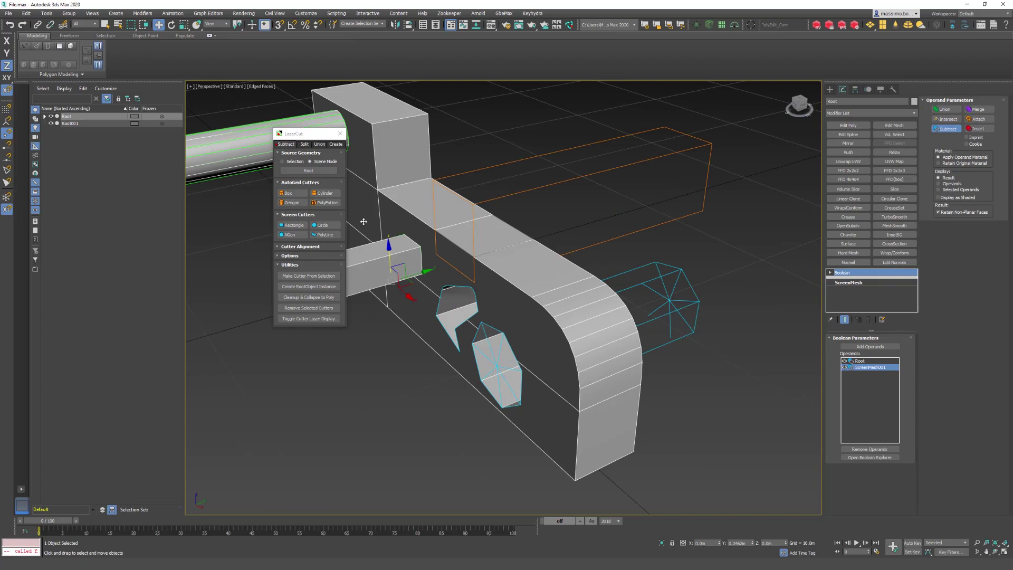
click(285, 193)
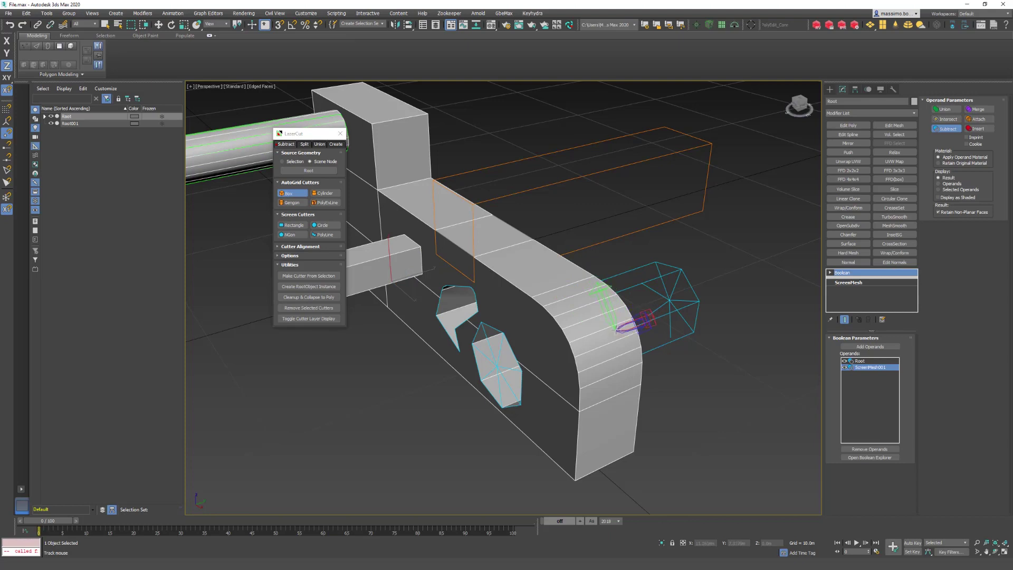
drag(616, 331, 596, 348)
click(556, 342)
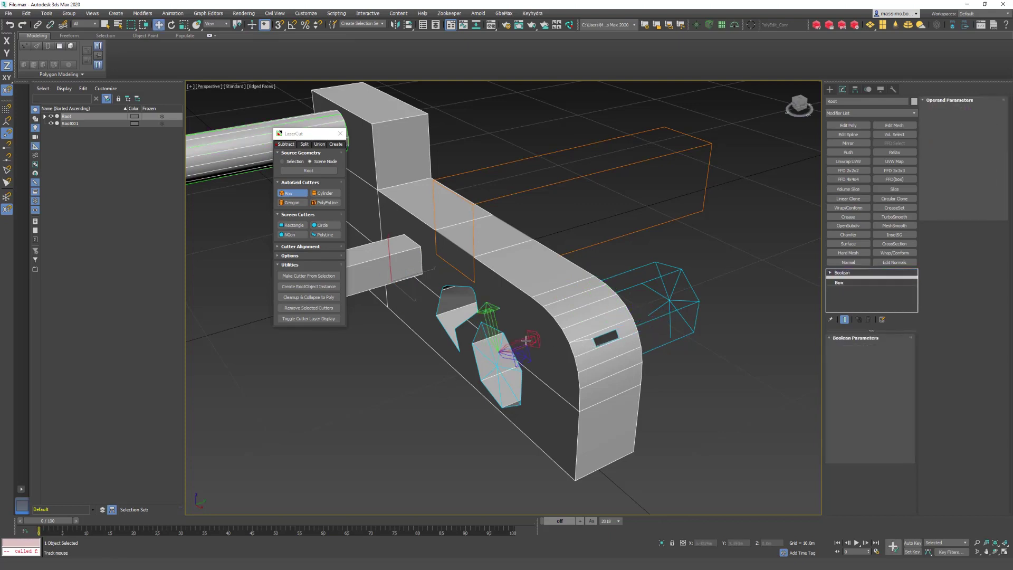
Examine the unions and cuts along Root's side with the Move tool active, leaving Root selected.
scroll(528, 339, down, 6)
alt+middle_drag(527, 339, 563, 324)
key(w)
click(454, 292)
click(422, 300)
middle_drag(421, 301, 507, 268)
scroll(427, 308, up, 4)
click(490, 328)
click(459, 324)
click(522, 312)
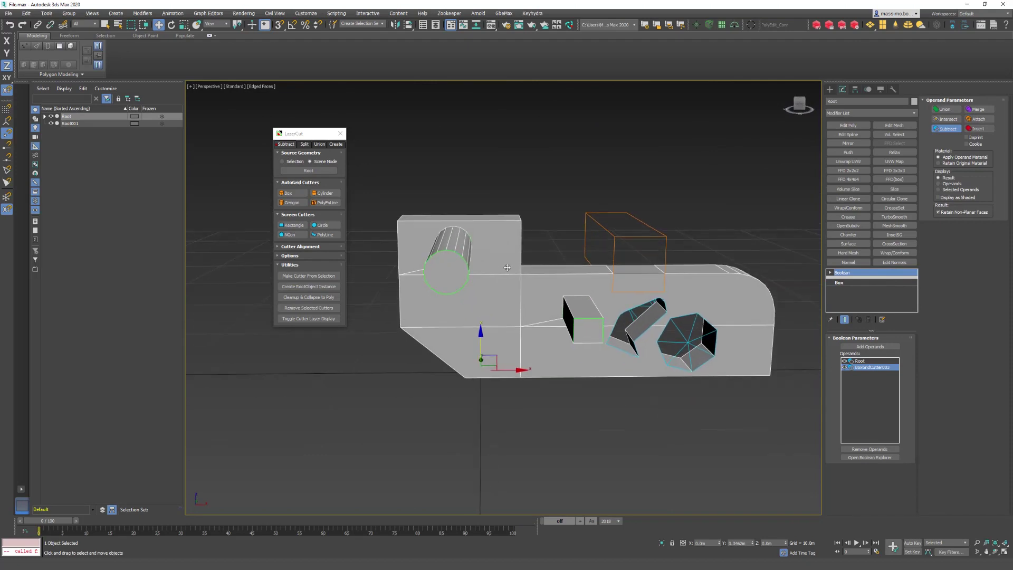
Subtract a screen Rectangle from the inner edge of Root's raised block, round the cutter's lower corner, and reselect Root.
click(293, 226)
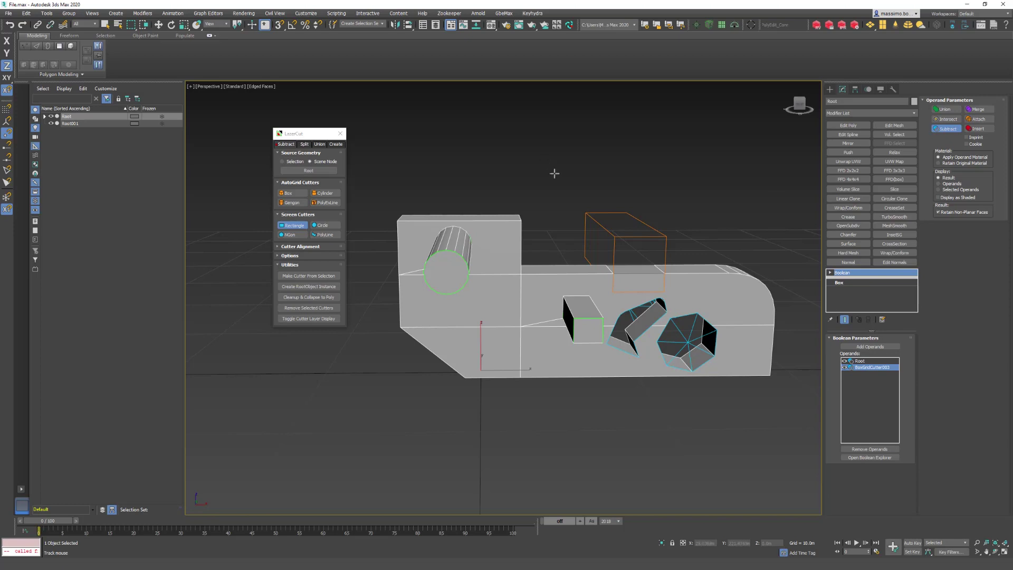
drag(554, 173, 491, 294)
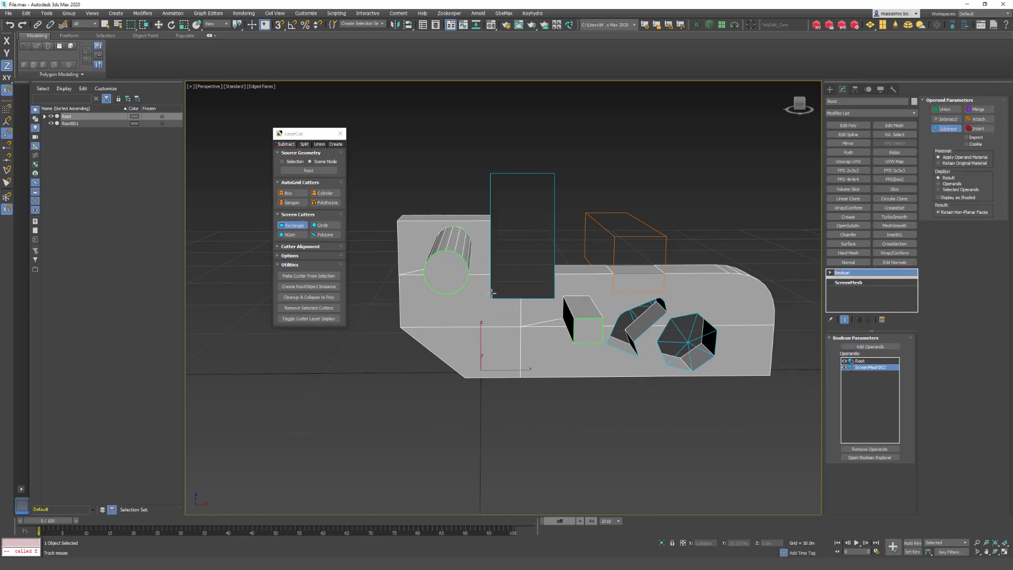
right_click(506, 384)
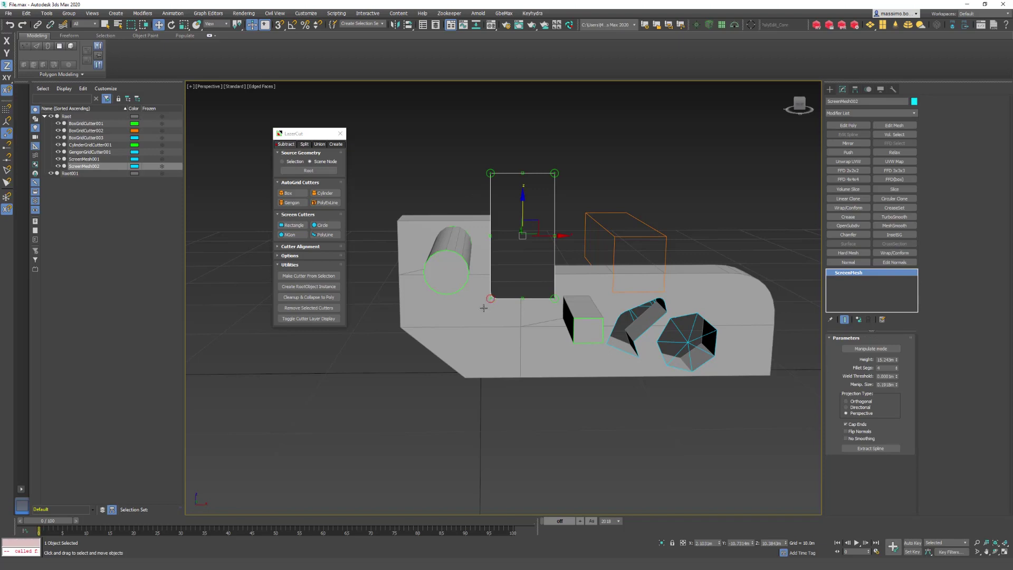
drag(483, 309, 481, 318)
alt+middle_drag(511, 319, 521, 296)
click(501, 348)
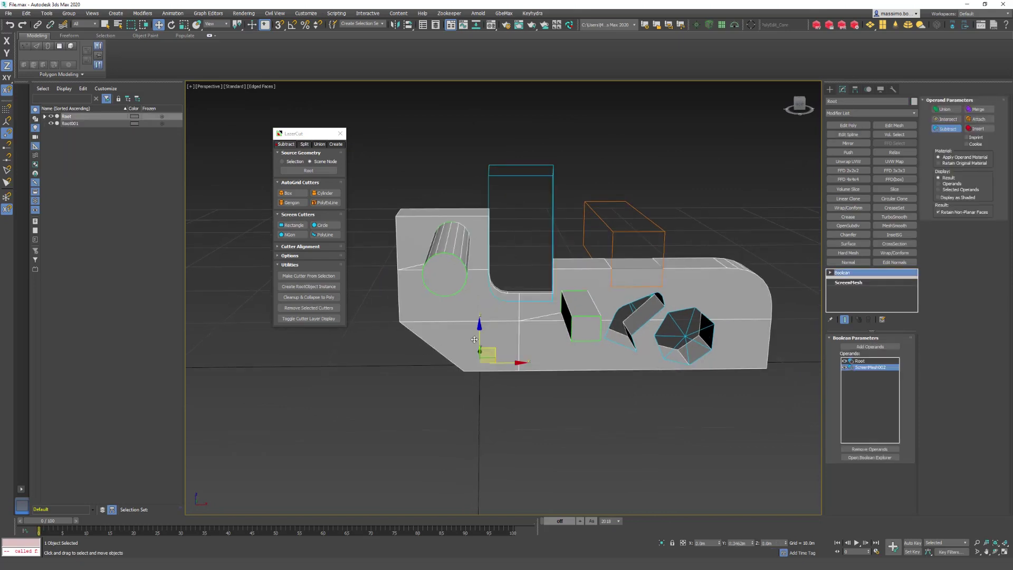
In the Top view, subtract a screen Circle cutter placed over the end of the small protruding box.
key(alt+w)
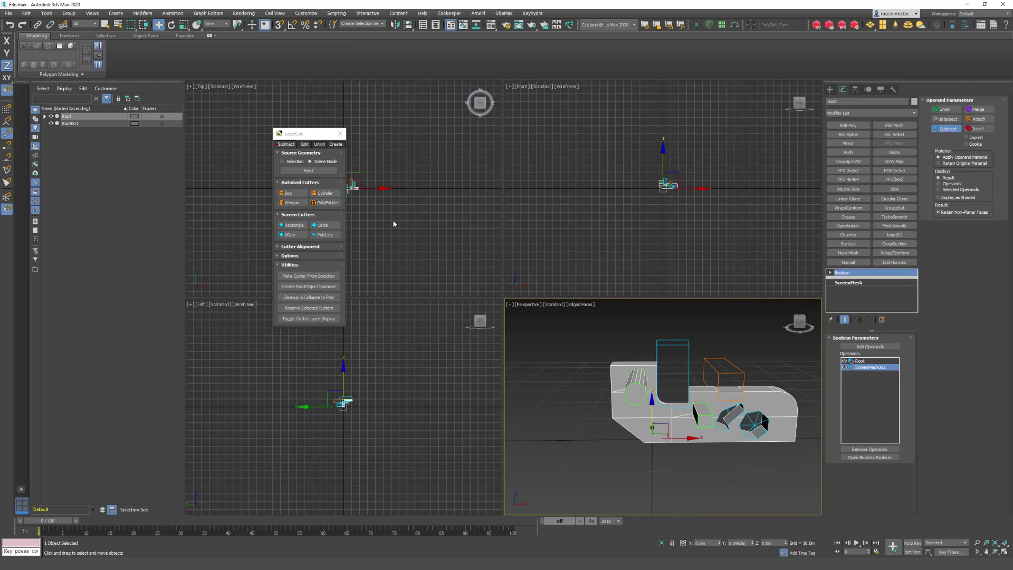
middle_drag(393, 223, 482, 240)
key(alt+w)
middle_drag(704, 326, 572, 288)
scroll(571, 296, up, 10)
middle_drag(529, 359, 527, 283)
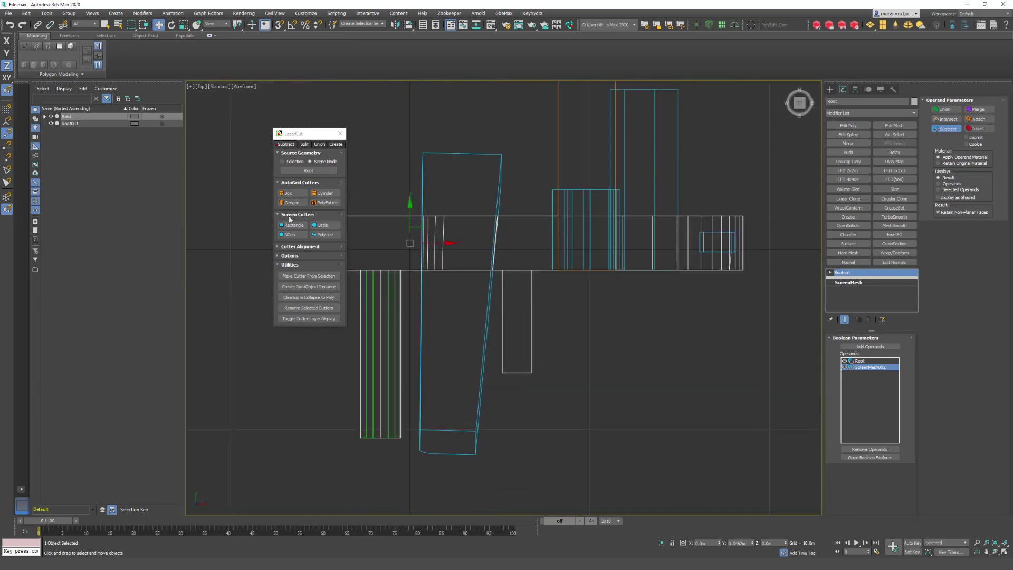
click(319, 227)
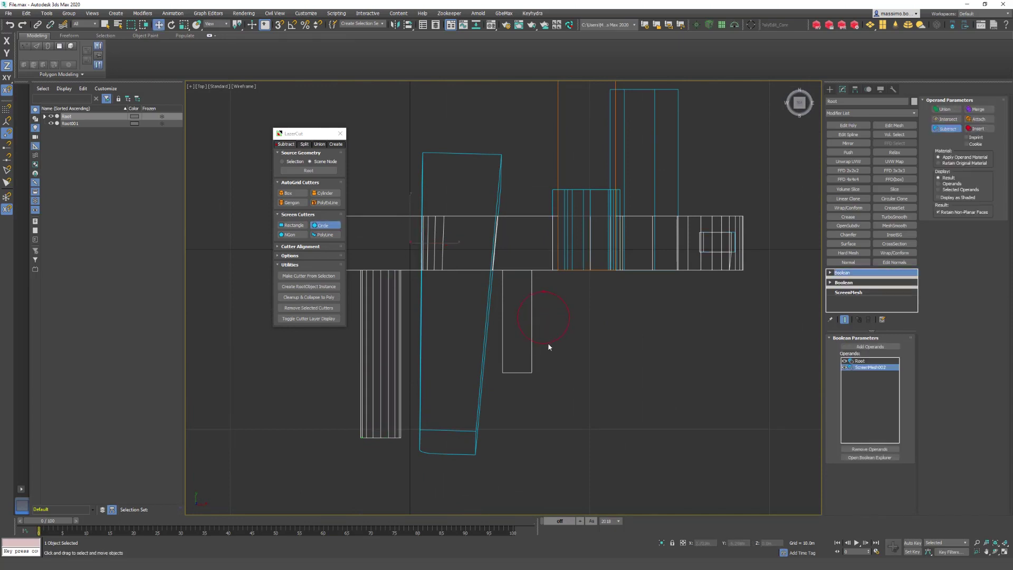
click(548, 343)
right_click(588, 388)
Select Root in the Perspective view and subtract a small, shallow AutoGrid Cylinder from its side face near the rounded end.
key(alt+w)
scroll(630, 417, up, 10)
scroll(656, 417, down, 10)
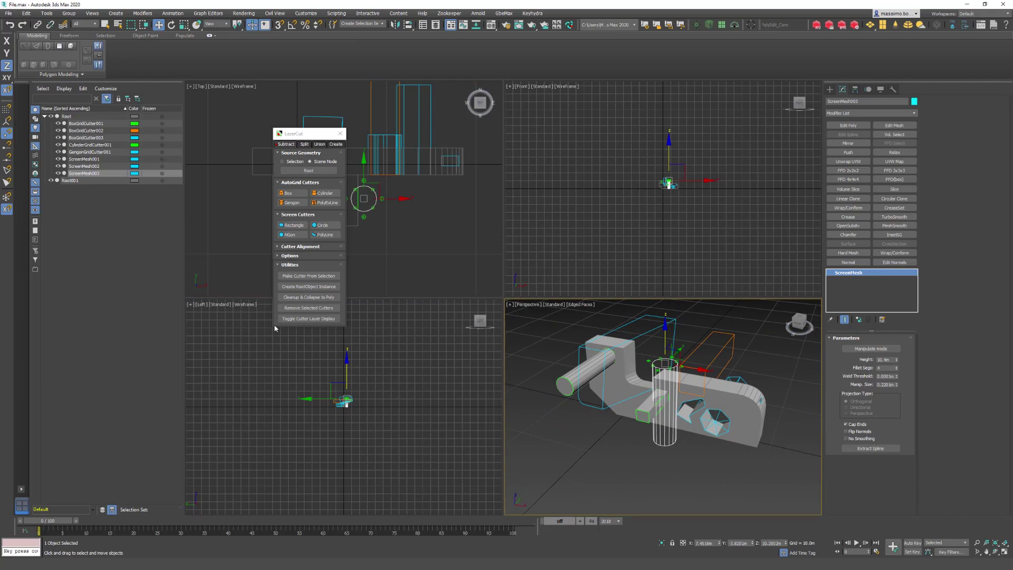
click(751, 431)
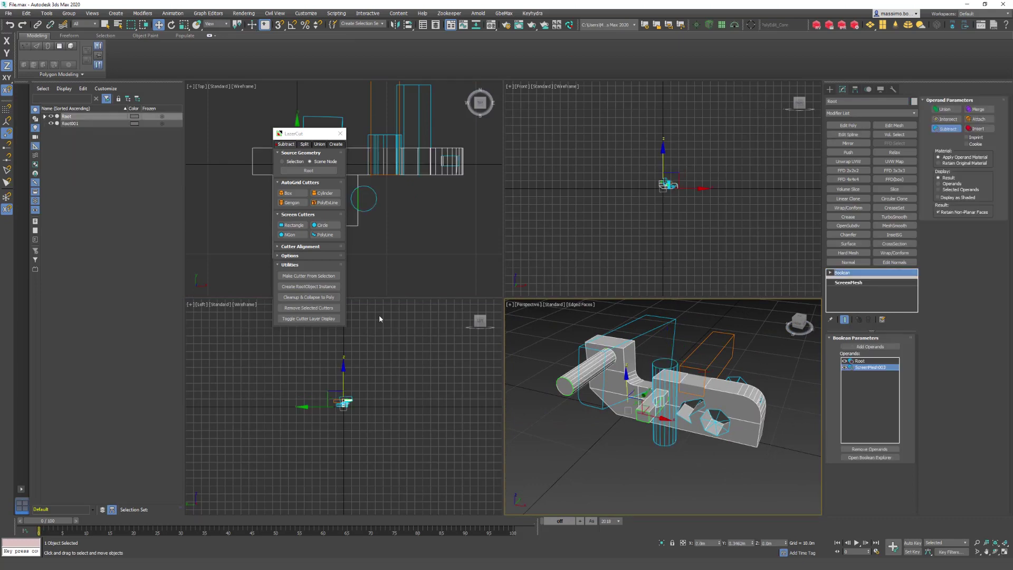
click(324, 193)
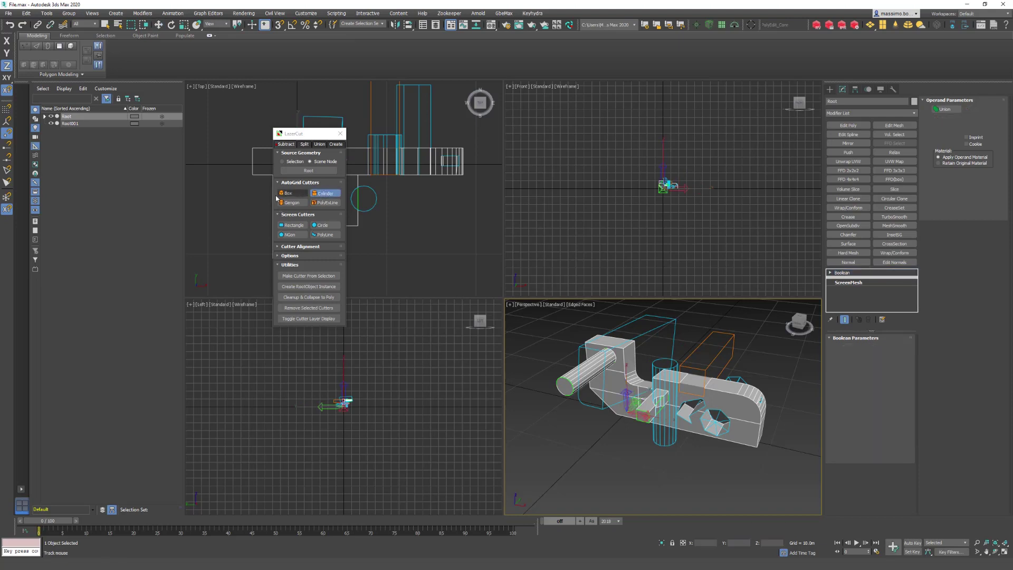
click(744, 416)
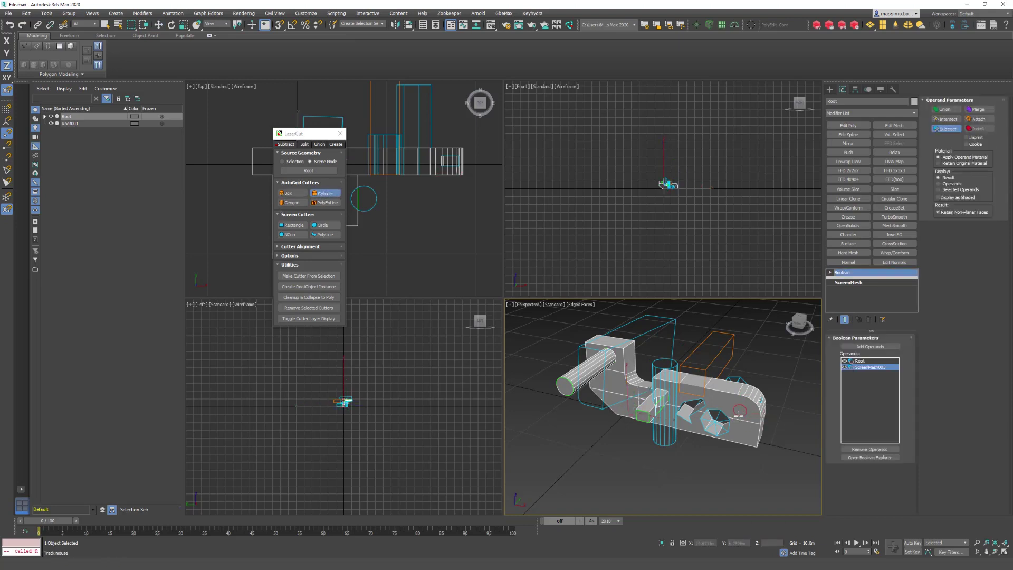
click(739, 410)
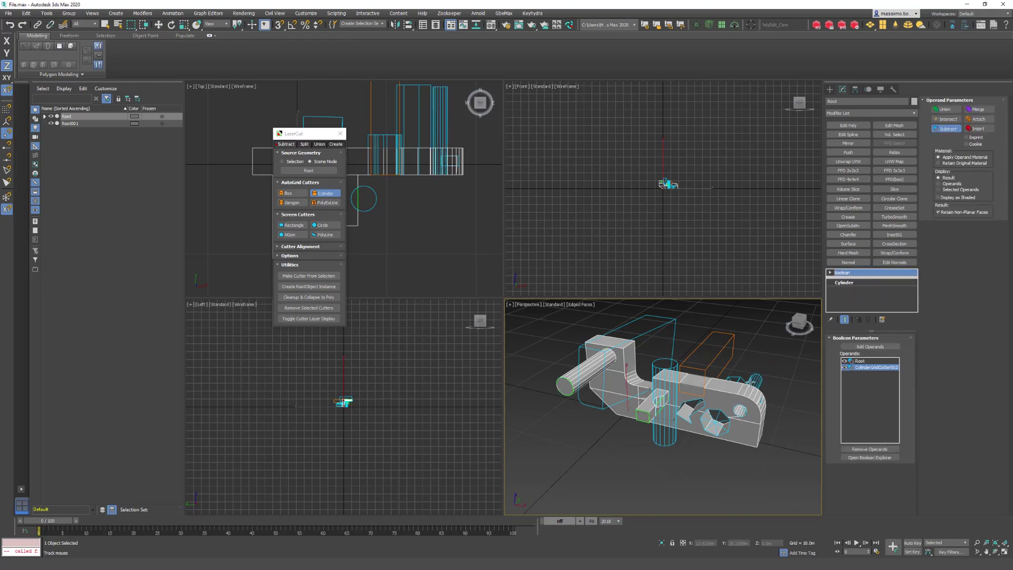
click(741, 410)
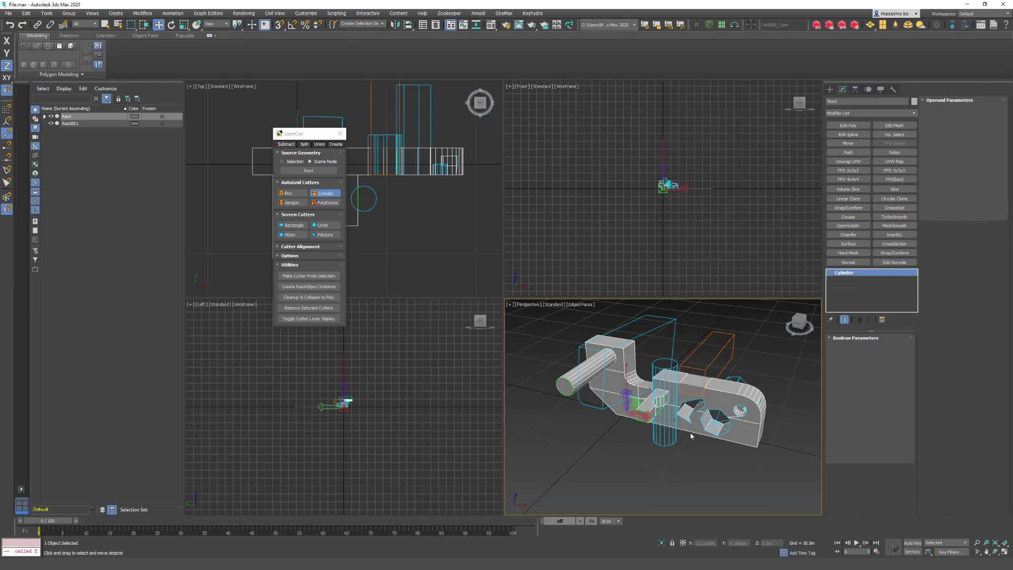
middle_drag(708, 416, 679, 412)
click(720, 437)
middle_drag(760, 428, 783, 436)
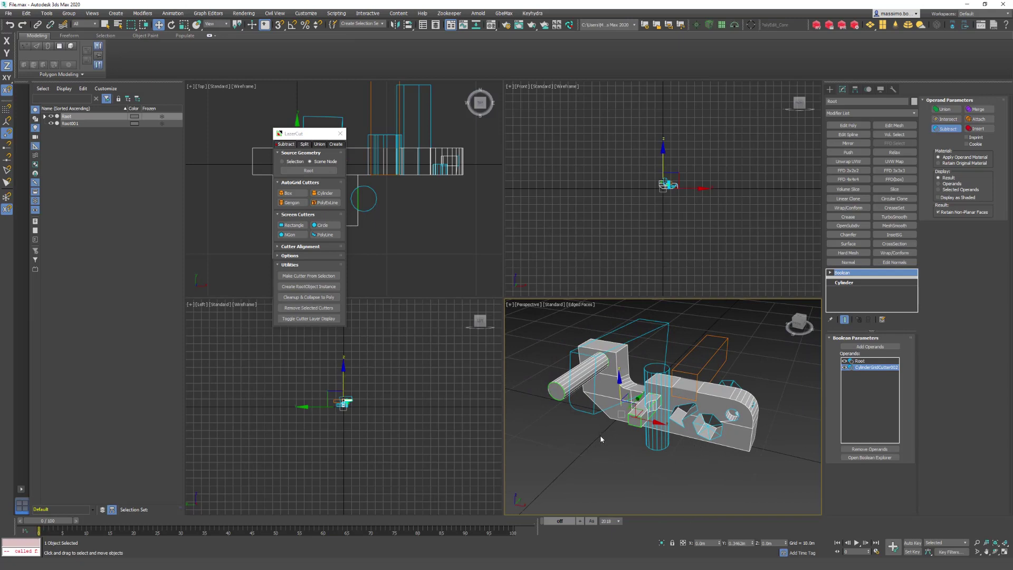
Select the vertical circular screen cutter crossing the protruding box and remove it from Root.
alt+middle_drag(600, 439, 593, 437)
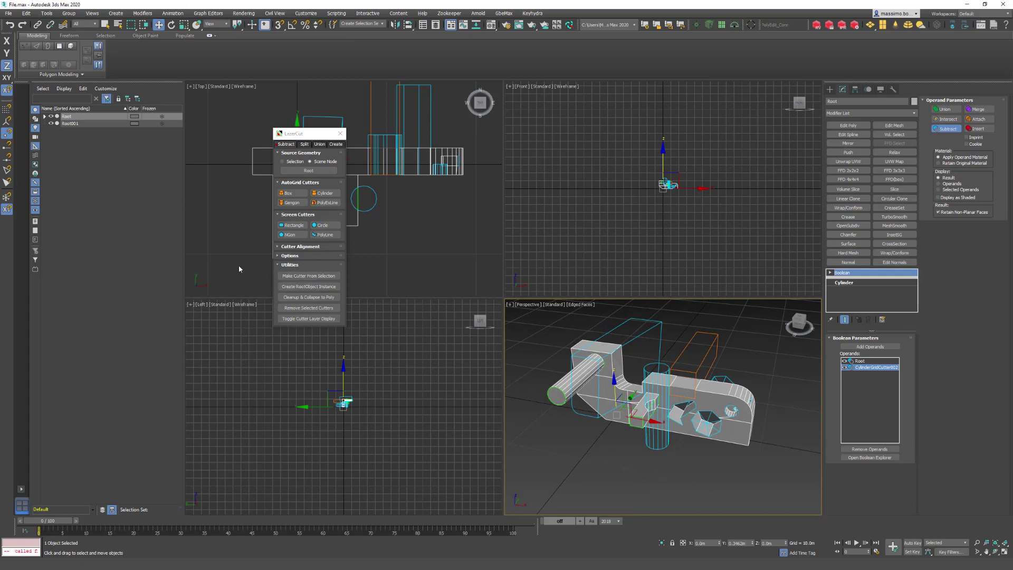
alt+middle_drag(617, 434, 644, 415)
scroll(602, 396, up, 2)
alt+middle_drag(549, 396, 534, 380)
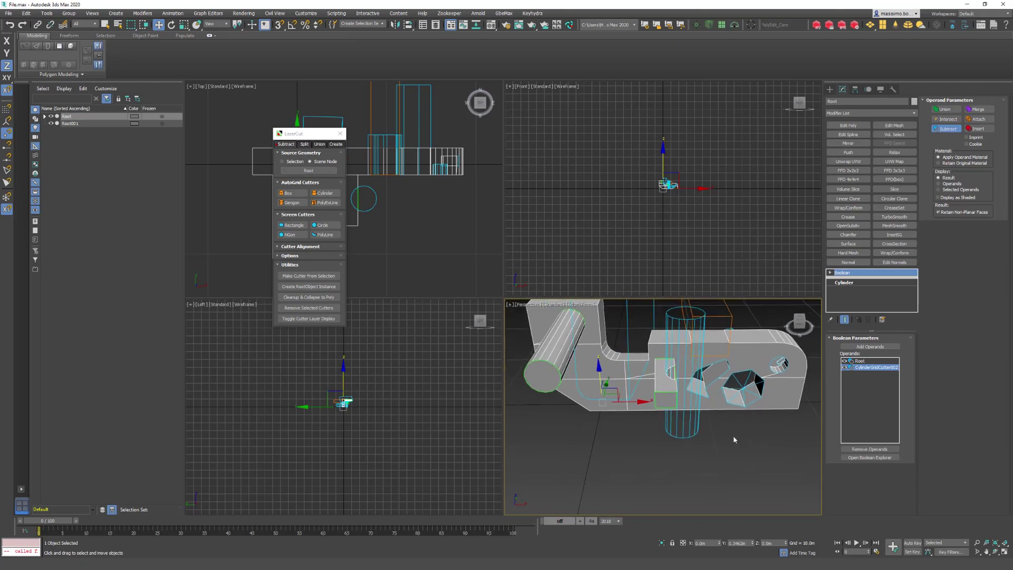
alt+middle_drag(696, 405, 681, 426)
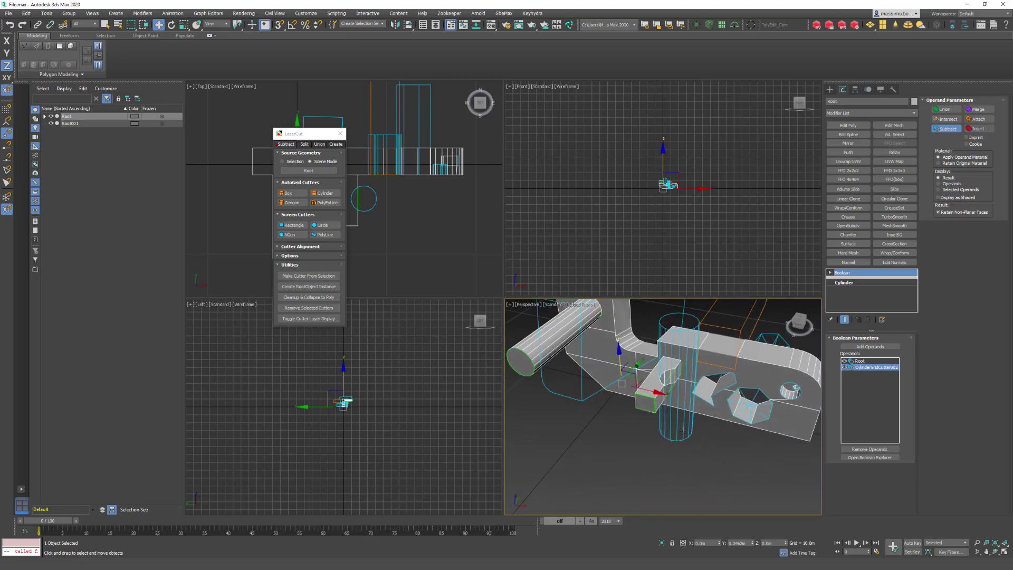
click(682, 430)
alt+middle_drag(664, 363, 640, 415)
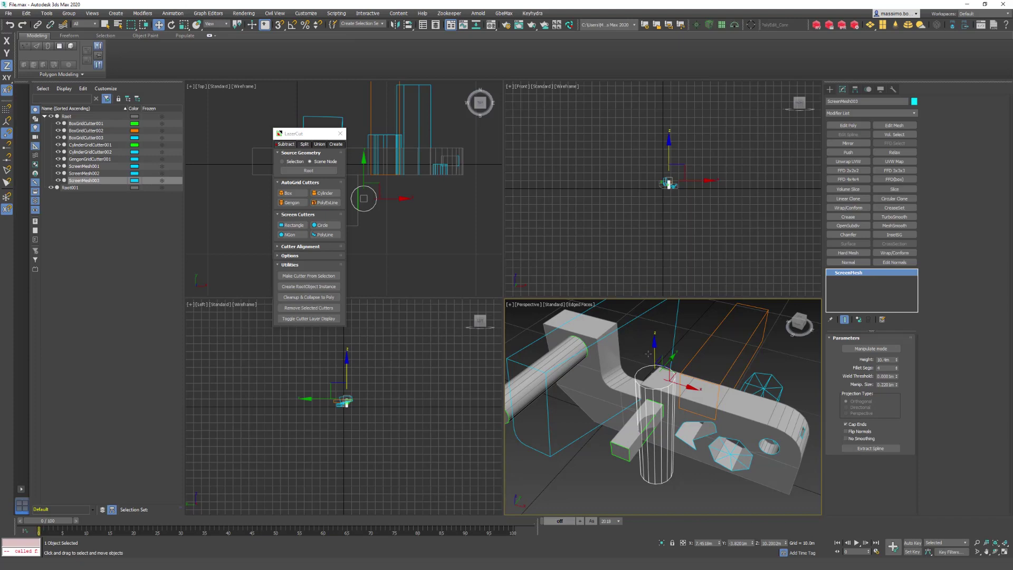
click(309, 308)
alt+middle_drag(589, 417, 646, 427)
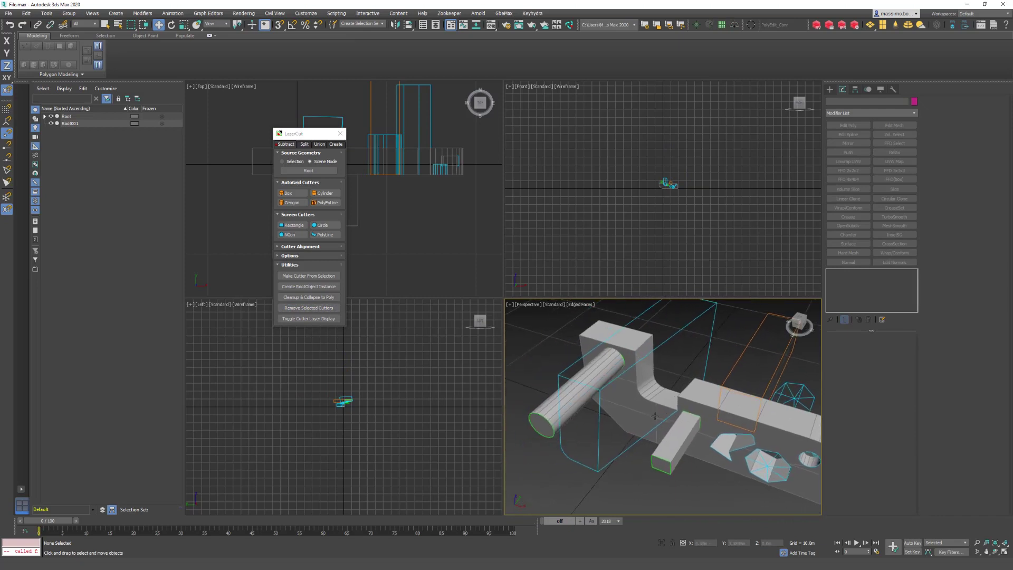
Select the rounded rectangular screen cutter at the raised block and remove it from Root.
click(597, 446)
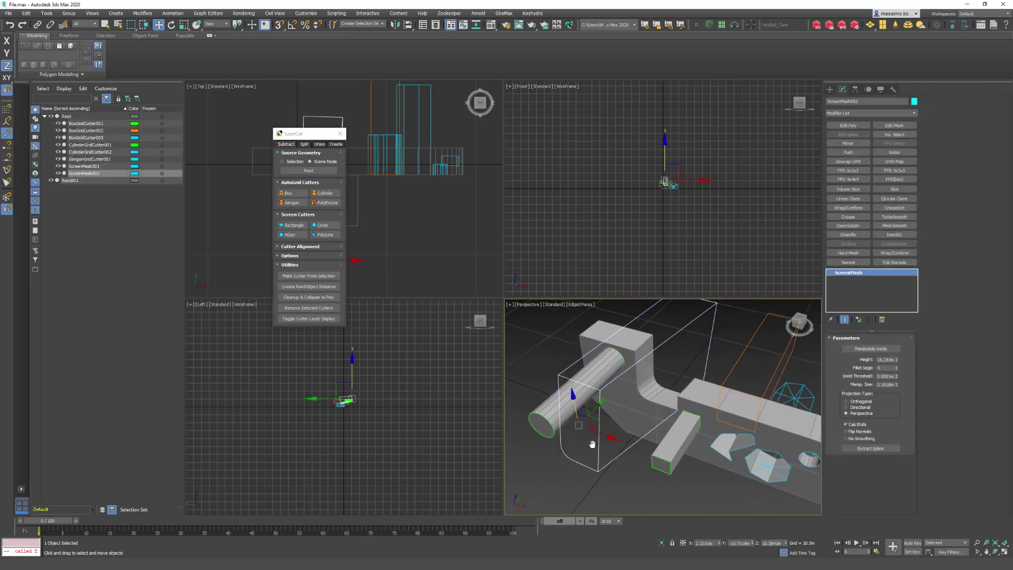
alt+middle_drag(597, 446, 611, 413)
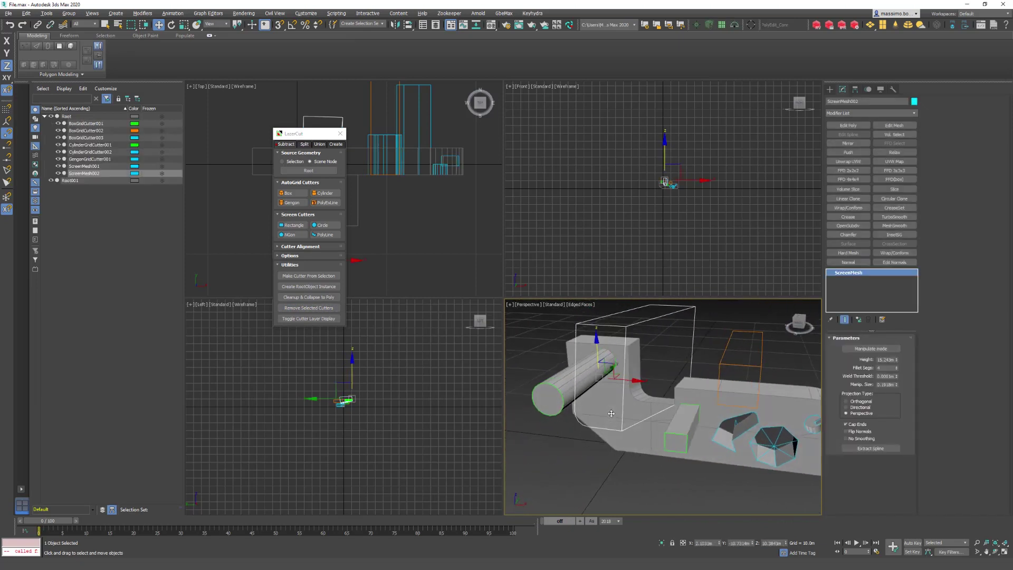
click(310, 307)
alt+middle_drag(625, 436, 717, 409)
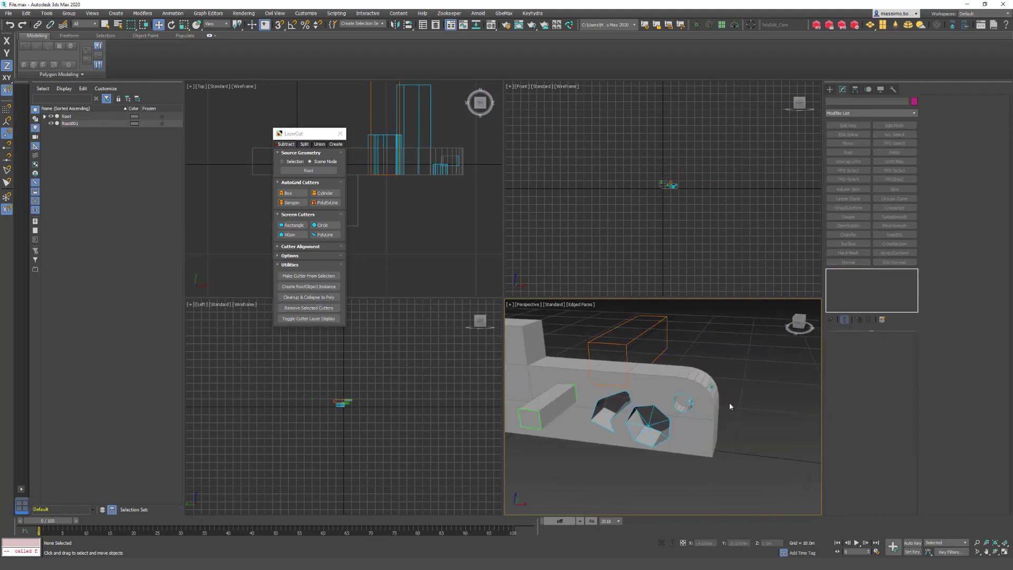
alt+middle_drag(631, 423, 638, 403)
Select Root and subtract an AutoGrid Box about 1.8 by 2.1 m and 12.8 m deep beside the protruding cylinder.
click(623, 408)
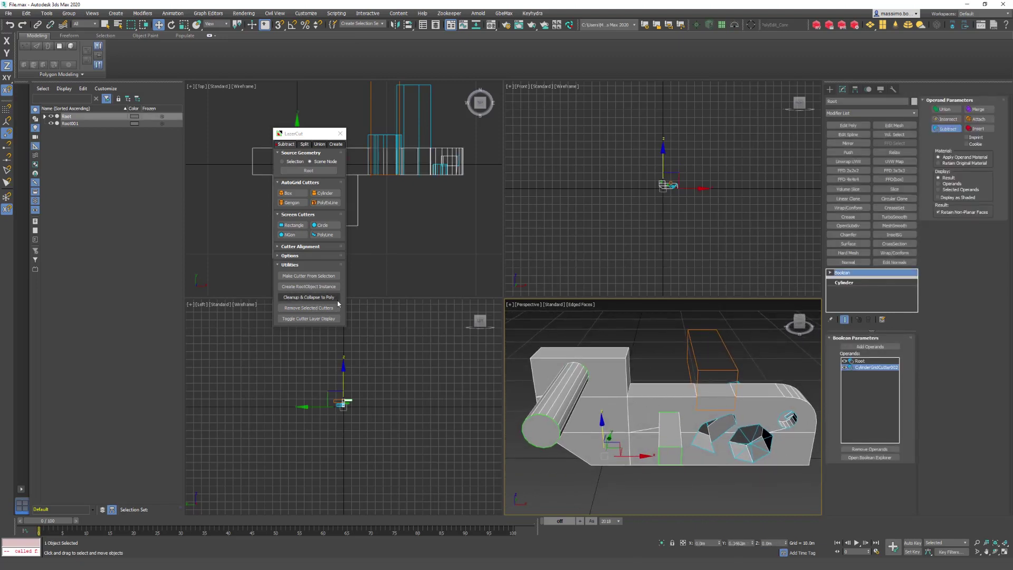
click(288, 193)
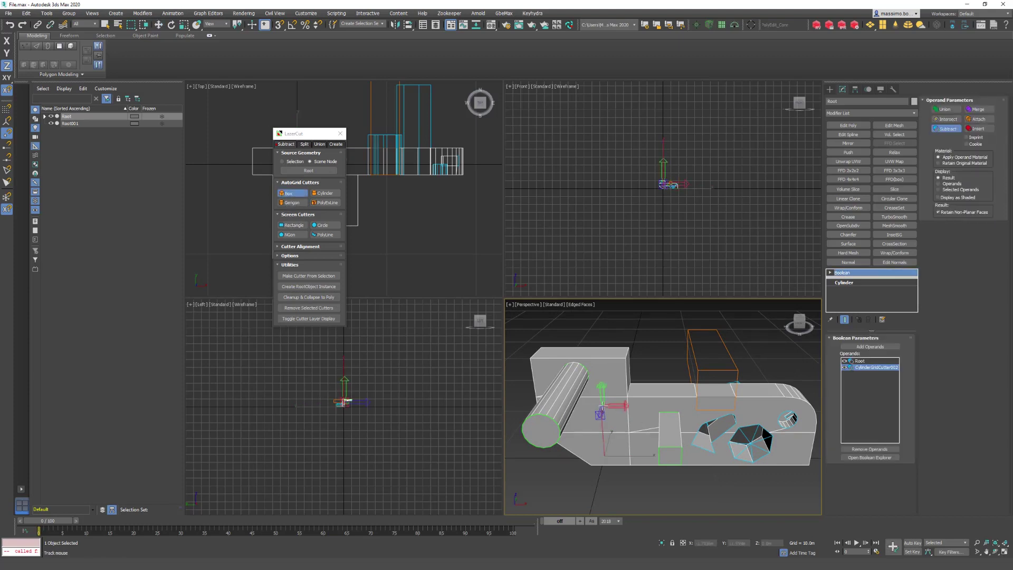
drag(611, 408, 586, 427)
click(594, 432)
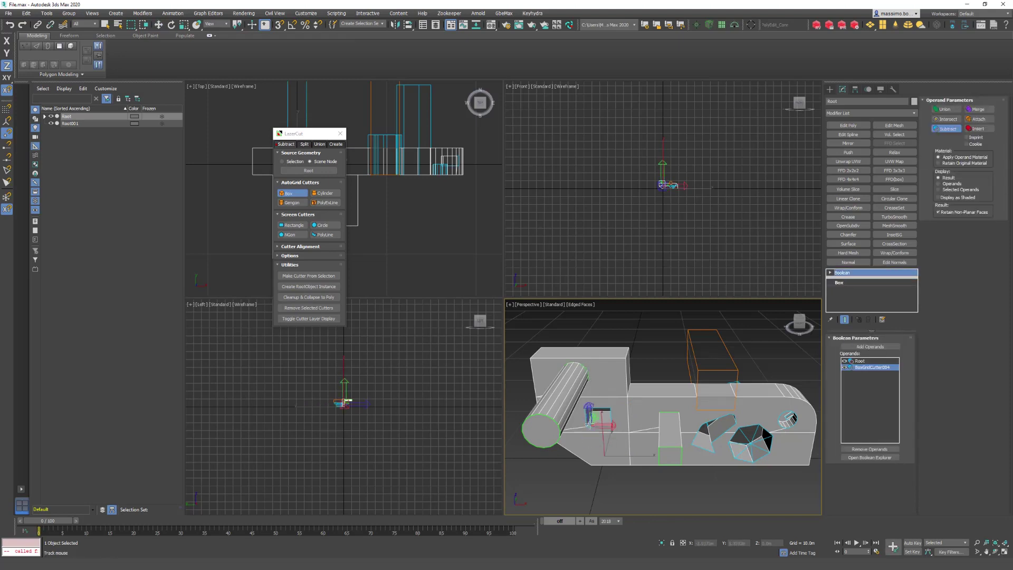
right_click(593, 432)
scroll(586, 427, up, 5)
middle_drag(603, 426, 642, 414)
scroll(622, 412, down, 4)
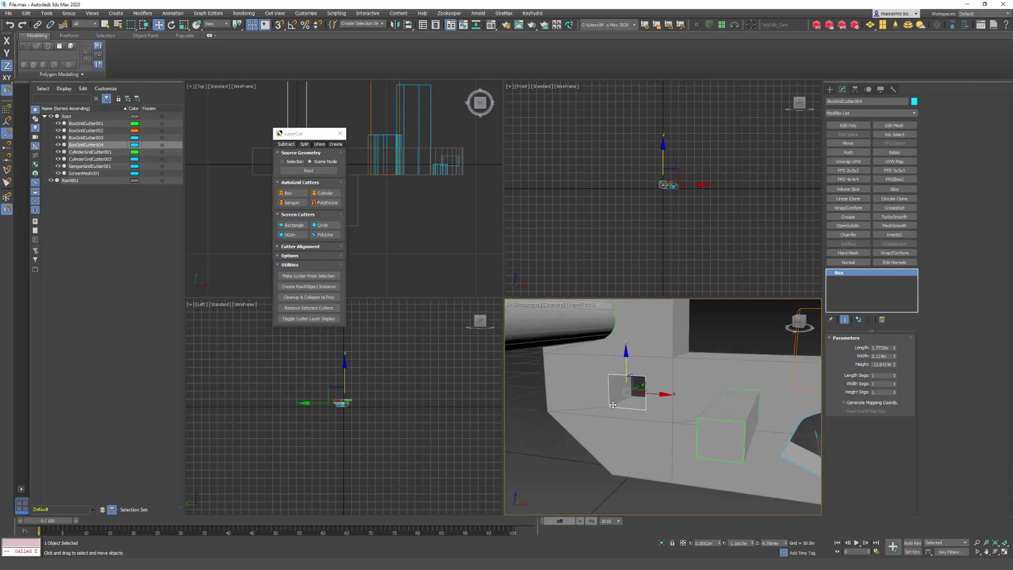
Add an Edit Poly modifier to the new box cutter and select its lower lengthwise edge in wireframe display.
key(z)
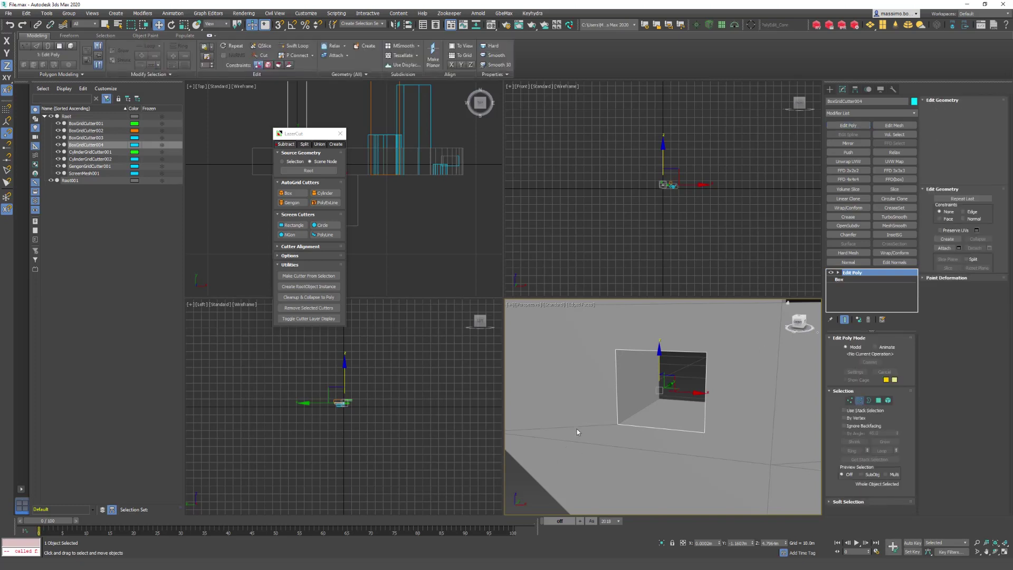
scroll(593, 429, up, 6)
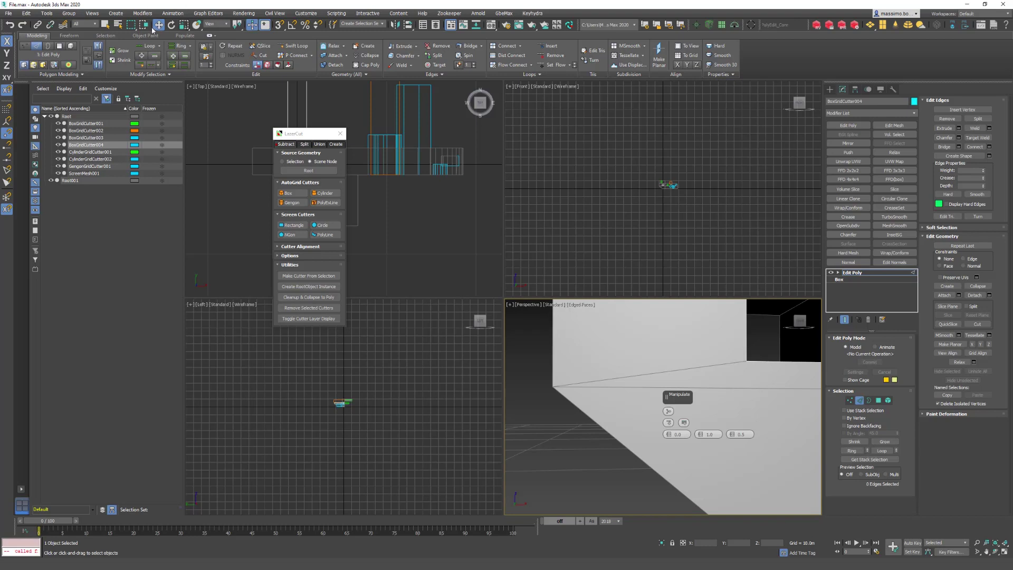
click(252, 26)
middle_drag(735, 404, 664, 441)
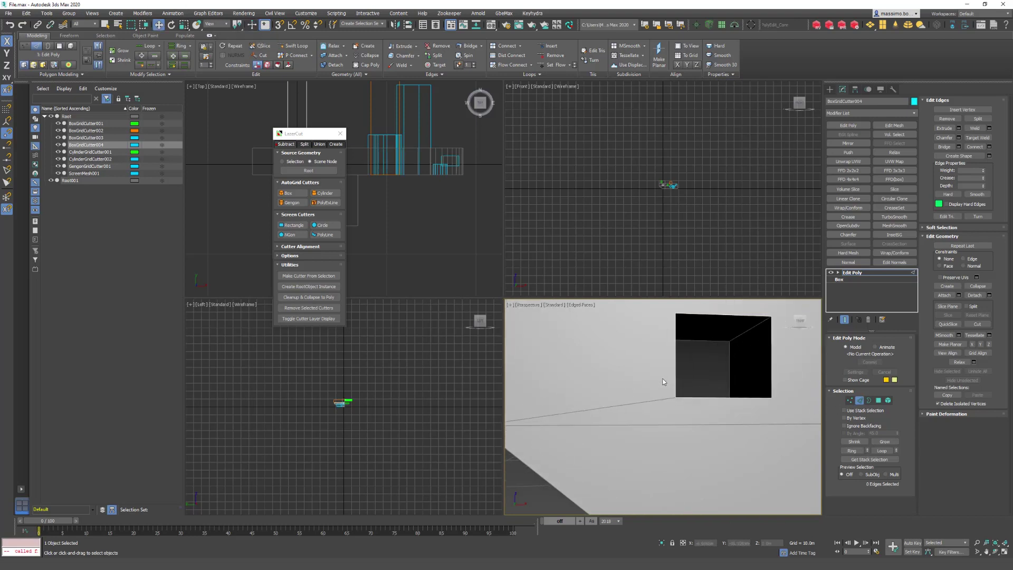
middle_drag(664, 383, 618, 501)
scroll(667, 422, down, 1)
key(F3)
click(662, 421)
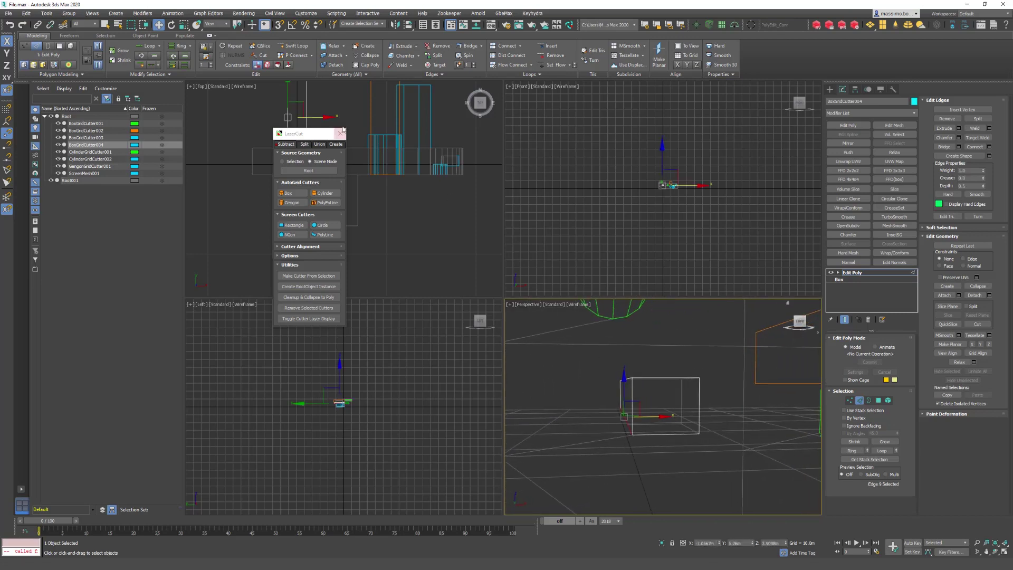
Chamfer the selected cutter edge by 1.0 m with several segments and restore the shaded display.
click(409, 57)
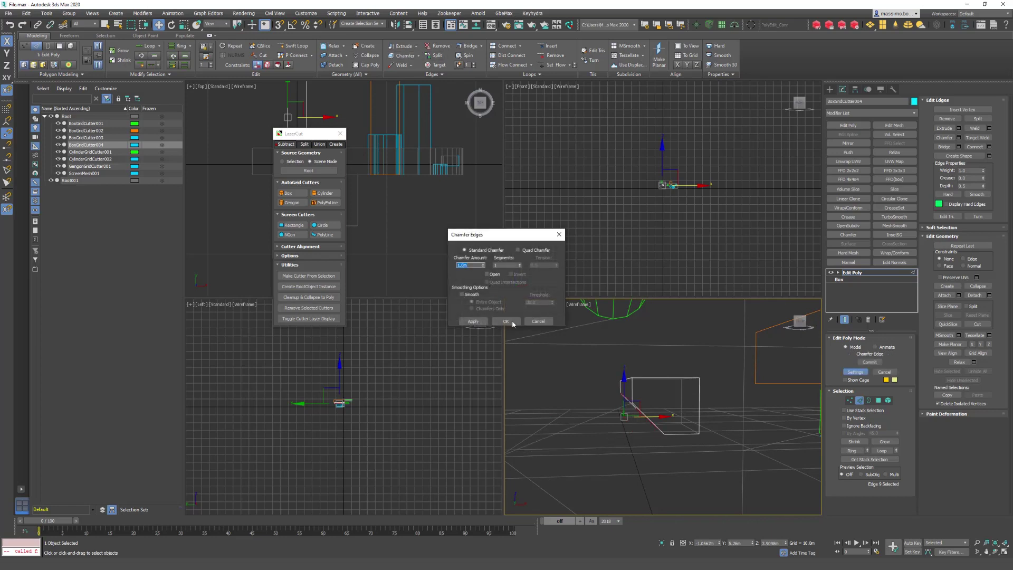
scroll(638, 416, up, 7)
alt+middle_drag(648, 457, 575, 423)
click(476, 323)
key(F3)
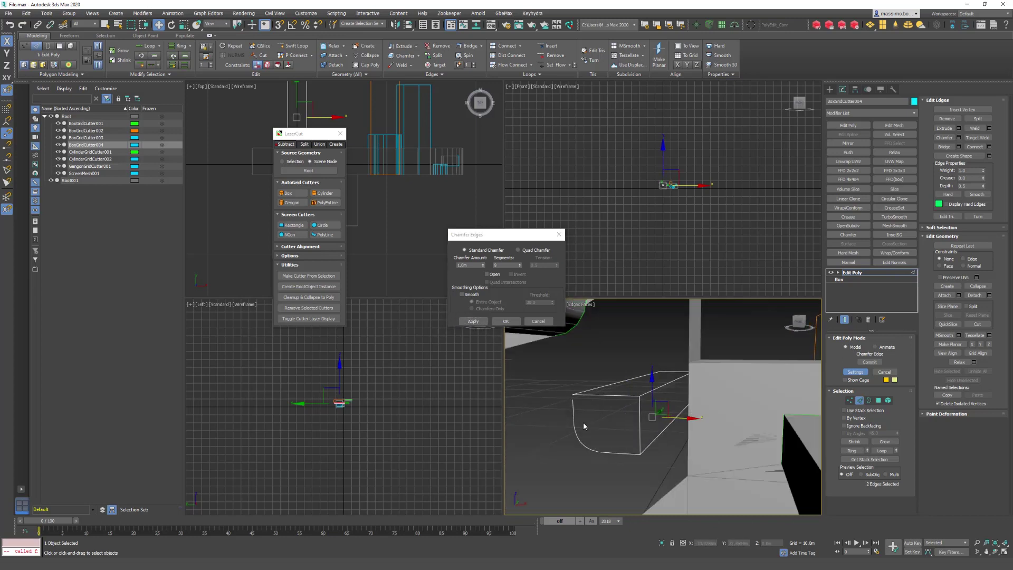
Leave edge editing and move the rounded box cutter along Y, out past Root's front side face.
scroll(583, 423, down, 5)
alt+middle_drag(584, 424, 632, 418)
scroll(601, 423, up, 5)
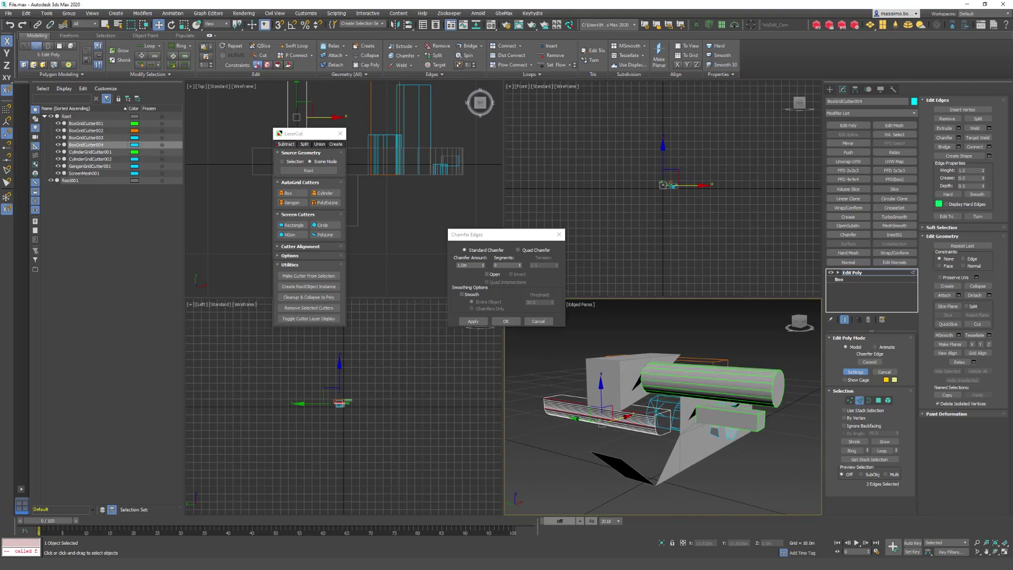
click(860, 400)
drag(640, 420, 719, 435)
alt+middle_drag(719, 434, 666, 430)
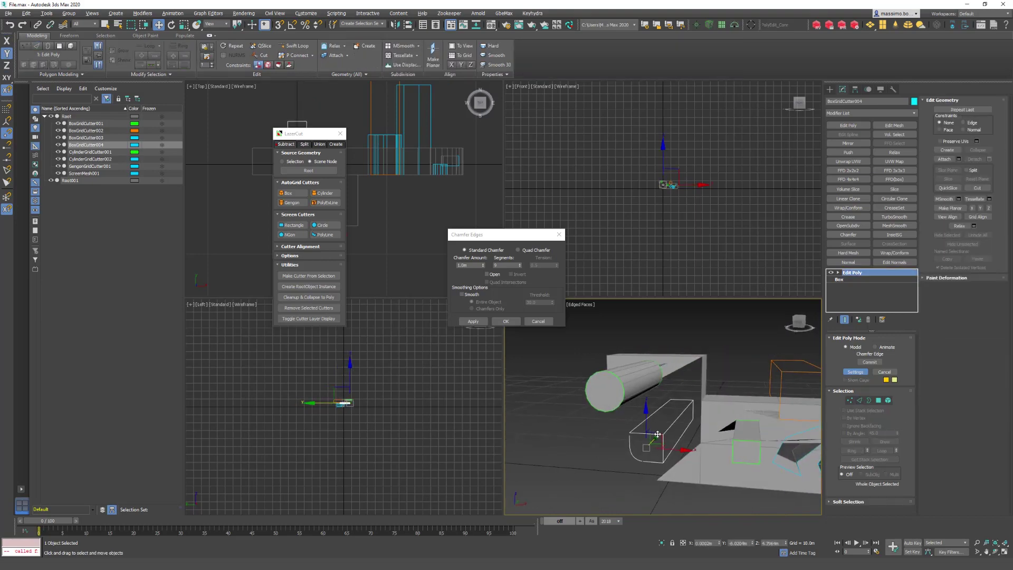
click(473, 321)
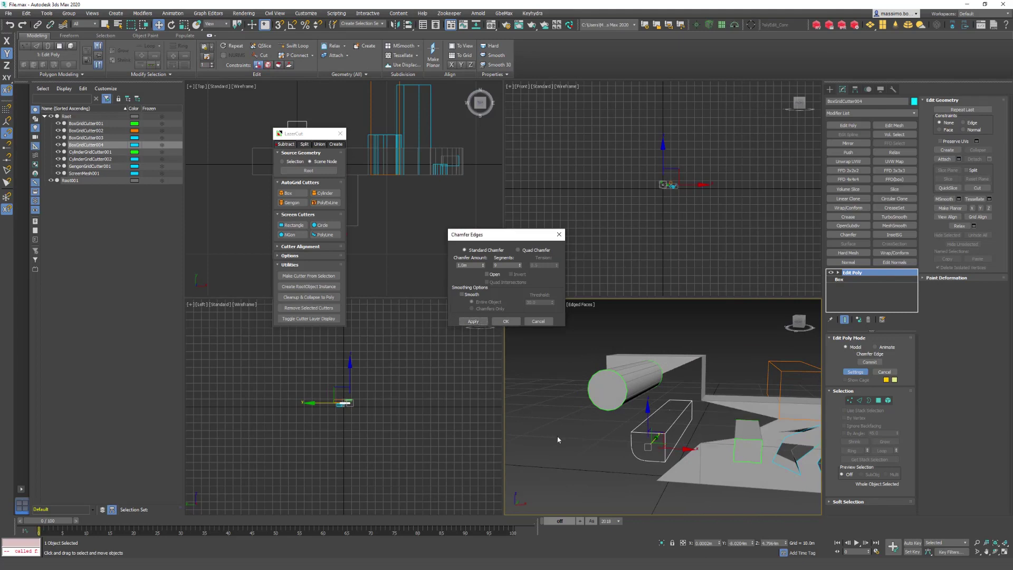
Close the Chamfer Edges dialog without applying it again and select the Root object.
click(534, 322)
alt+middle_drag(605, 453, 723, 415)
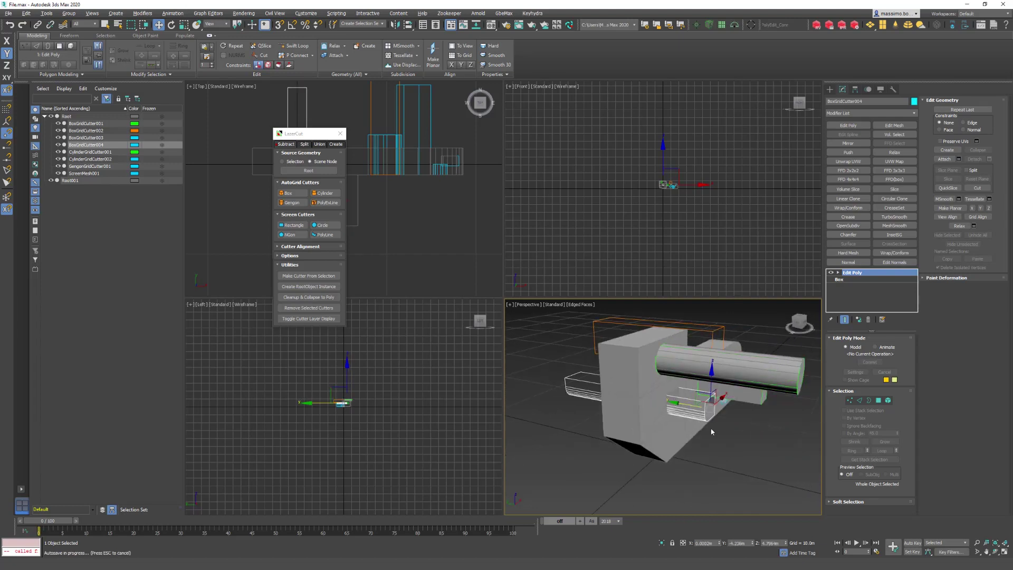
alt+middle_drag(652, 413, 611, 402)
click(686, 434)
key(z)
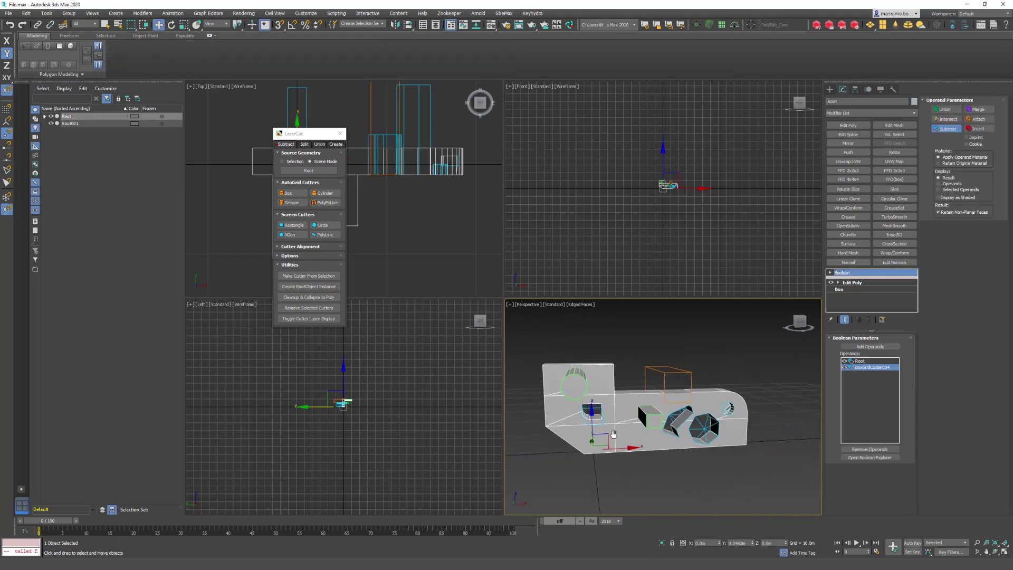
alt+middle_drag(549, 425, 559, 395)
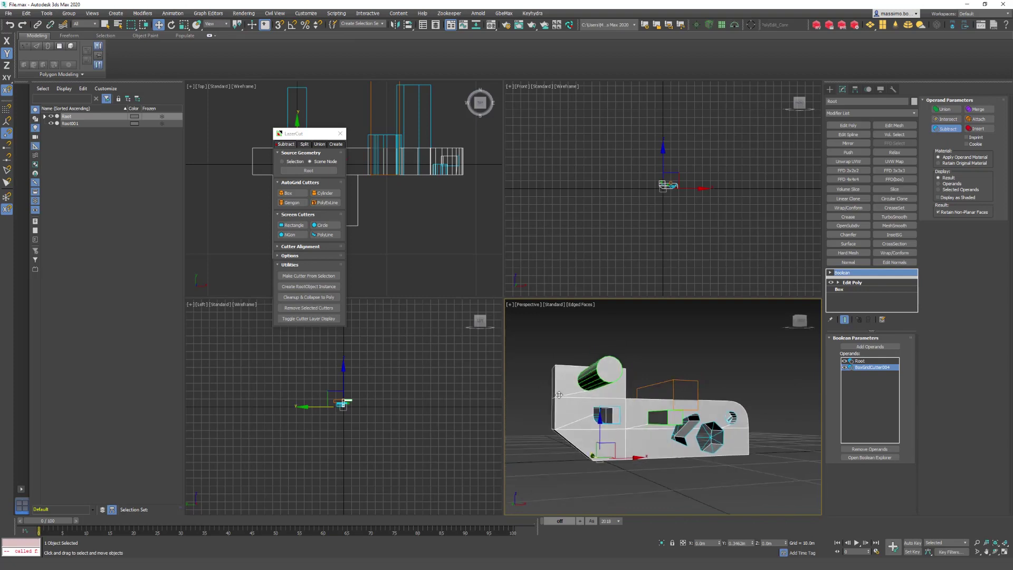
Create a root object instance from Root, move it about 23 m along Y in front of the original, and maximize the perspective view.
click(312, 287)
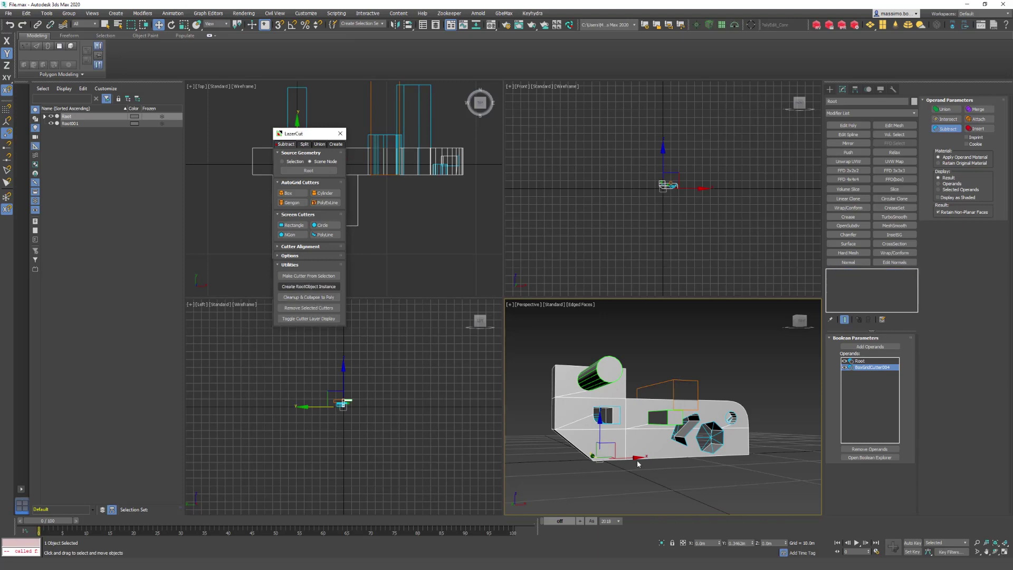
alt+middle_drag(637, 447, 648, 441)
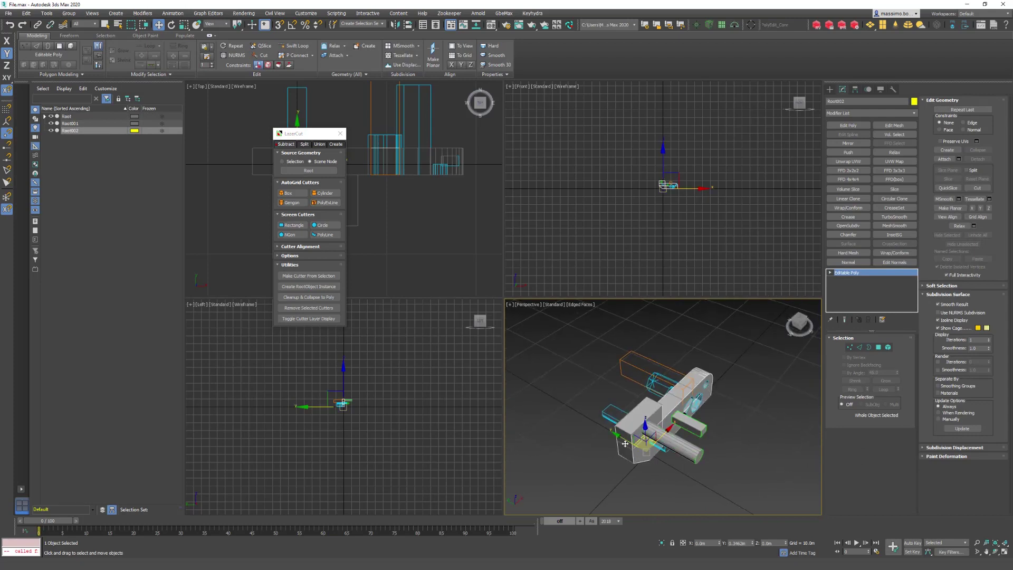
drag(648, 441, 735, 465)
middle_drag(734, 465, 645, 426)
scroll(645, 421, up, 1)
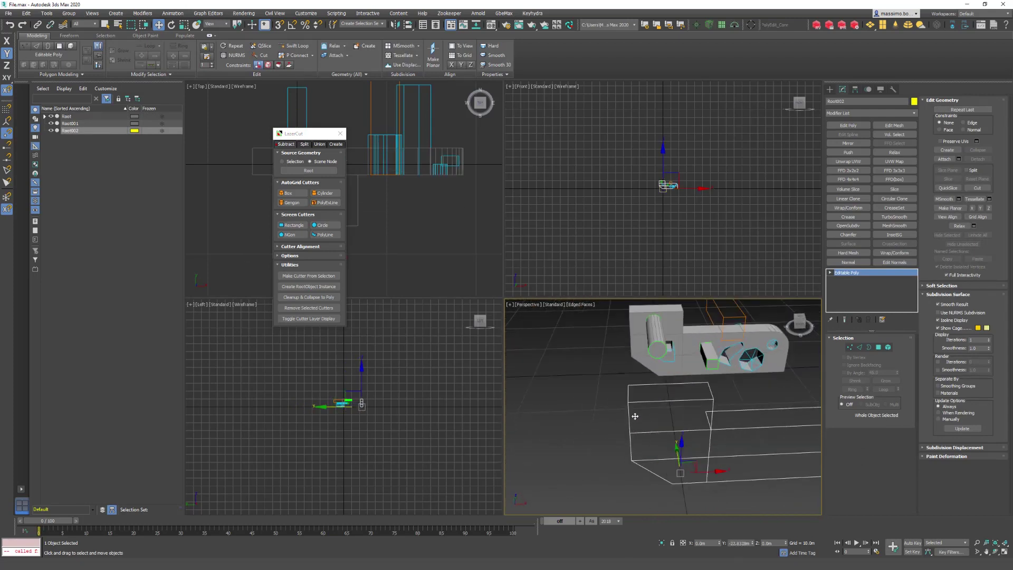
key(alt+w)
alt+middle_drag(606, 380, 537, 389)
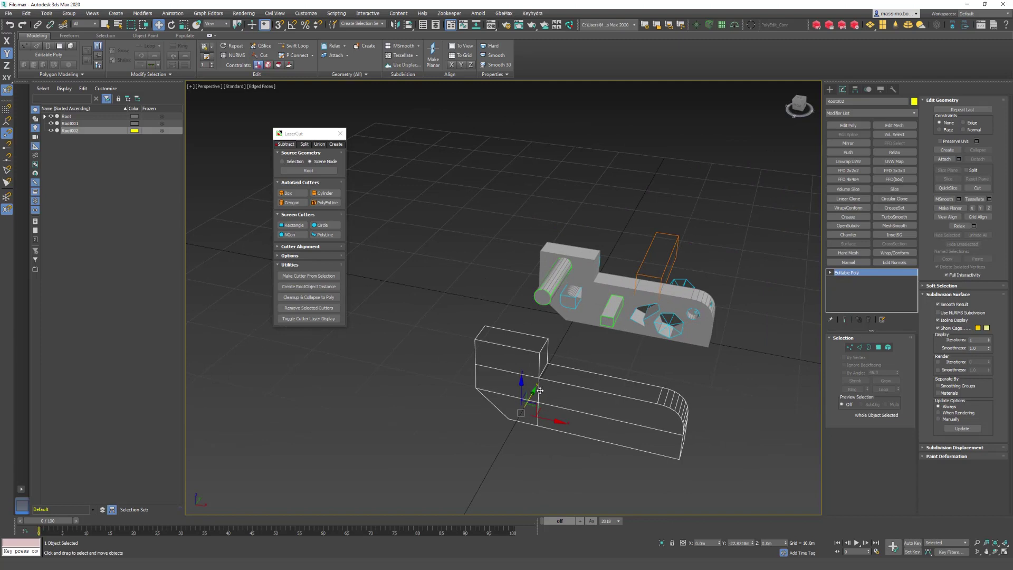
Select the raised block's upper edge beside the step on the instance and chamfer it into a rounded corner.
click(859, 347)
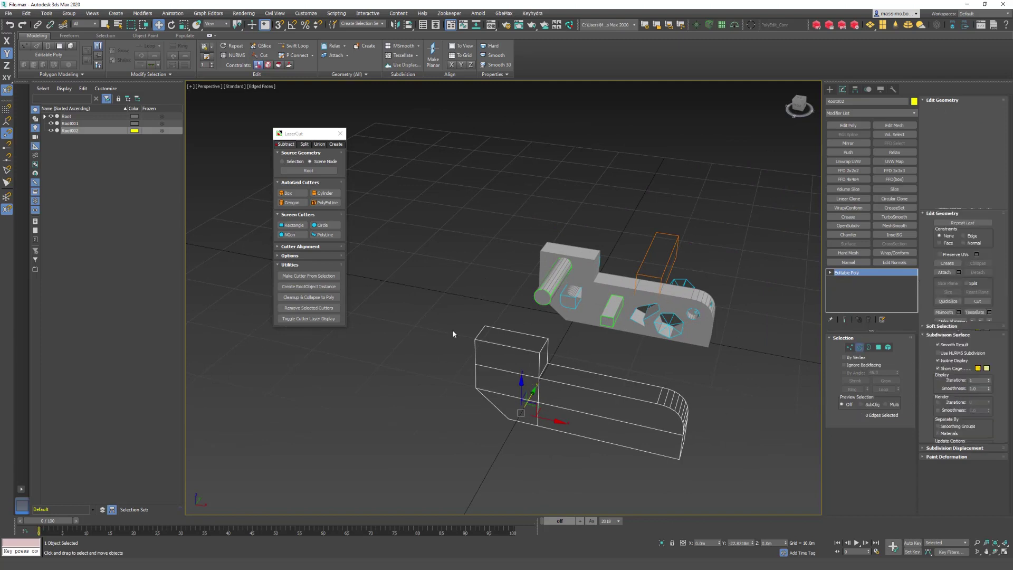
click(545, 345)
scroll(533, 349, up, 5)
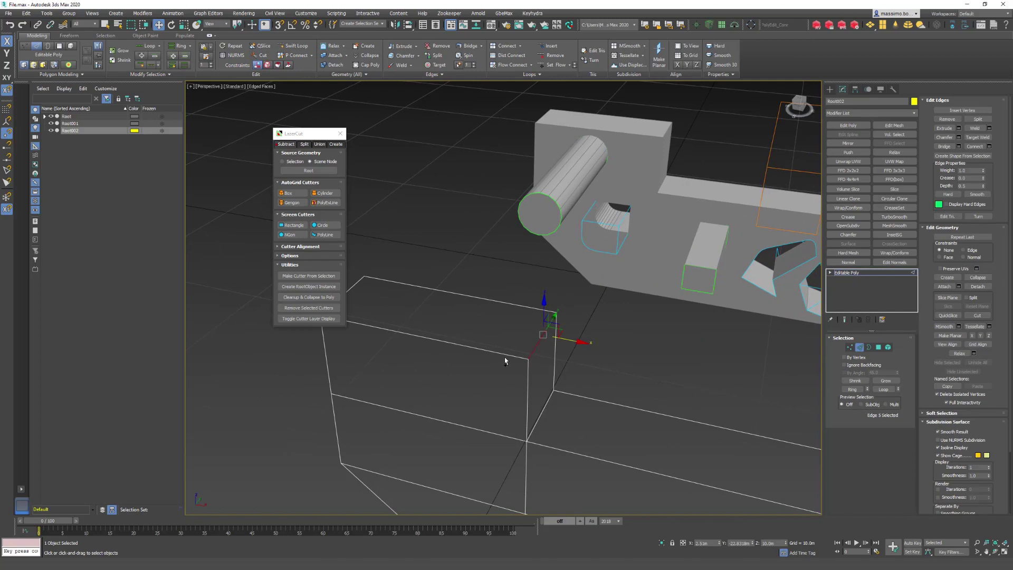
key(ctrl+shift+c)
drag(527, 344, 513, 359)
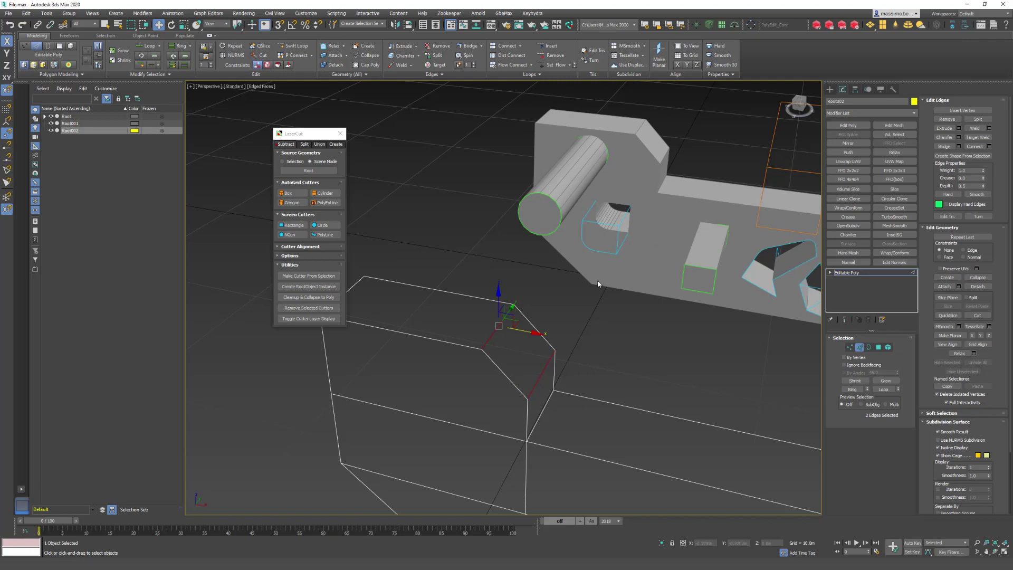
scroll(598, 283, down, 5)
middle_drag(543, 290, 469, 301)
key(ctrl+z)
key(ctrl+shift+c)
scroll(469, 339, up, 5)
Select the raised block's outer upper edge on the instance and chamfer it into a flat bevel.
click(438, 346)
alt+middle_drag(414, 381, 517, 345)
click(412, 368)
scroll(517, 343, up, 3)
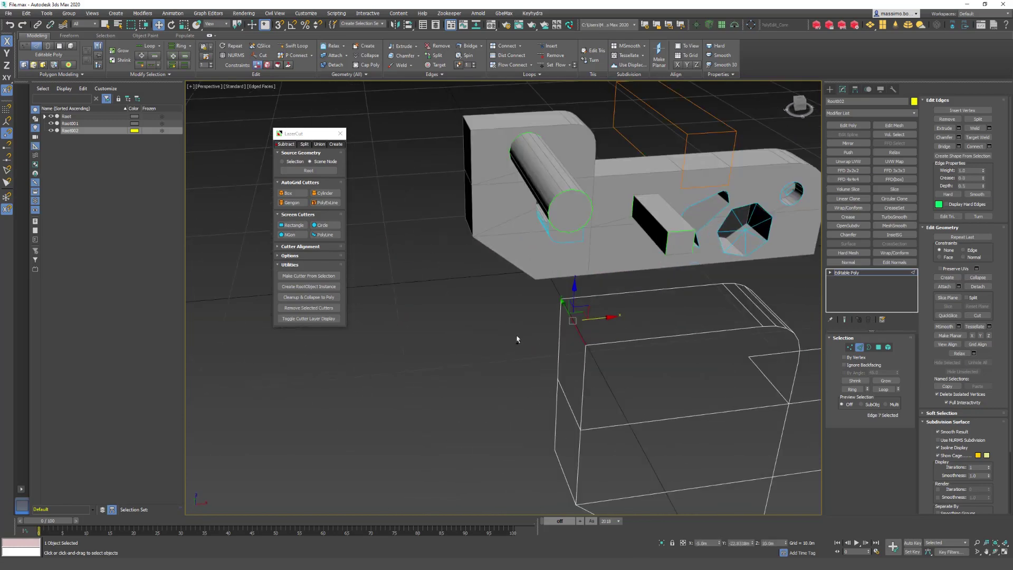
key(ctrl+shift+c)
drag(572, 333, 568, 285)
scroll(593, 344, down, 2)
scroll(594, 347, down, 2)
middle_drag(594, 346, 542, 320)
Leave edge editing on the root instance and clear the object selection.
click(468, 343)
middle_drag(468, 343, 481, 315)
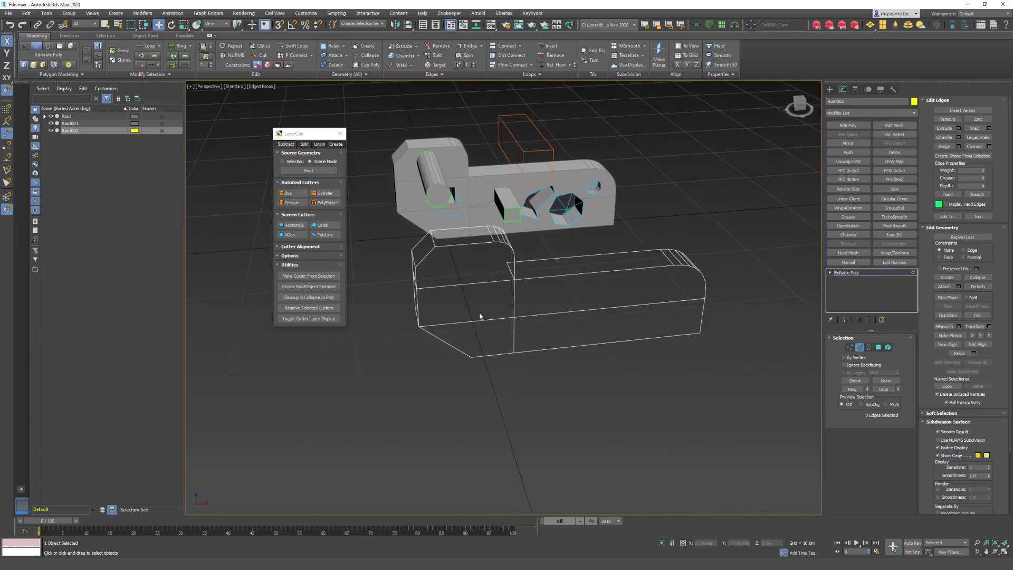
click(859, 349)
alt+middle_drag(638, 316, 603, 292)
click(629, 254)
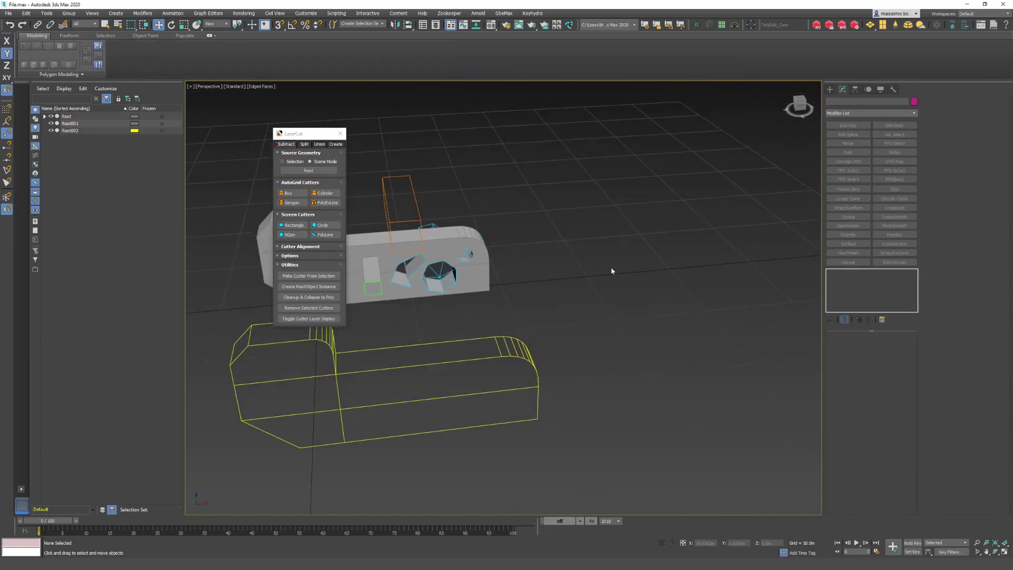
alt+middle_drag(558, 277, 401, 354)
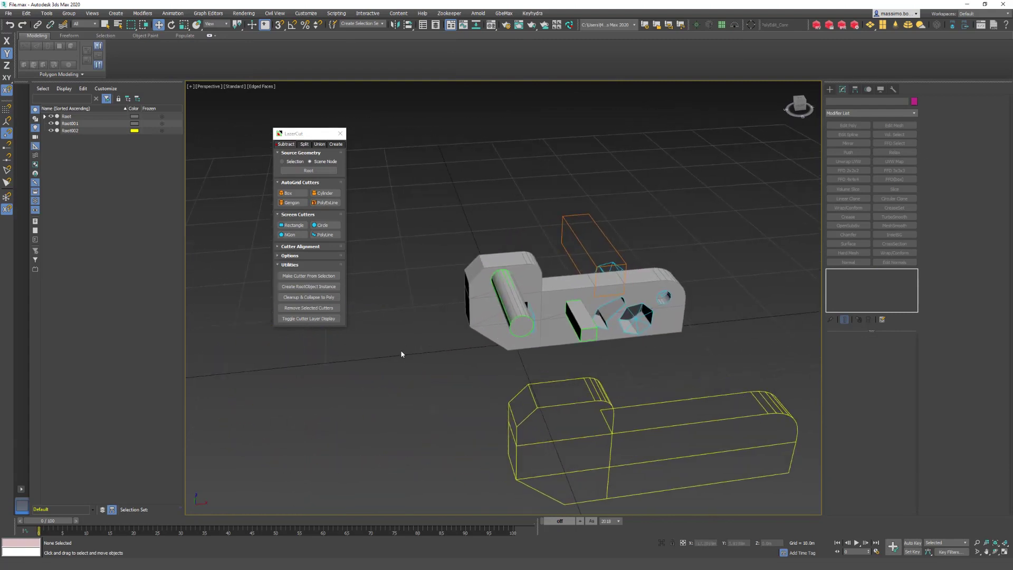
Create a box at the origin and move it along X to about -24.6 m, clear of Root.
key(b)
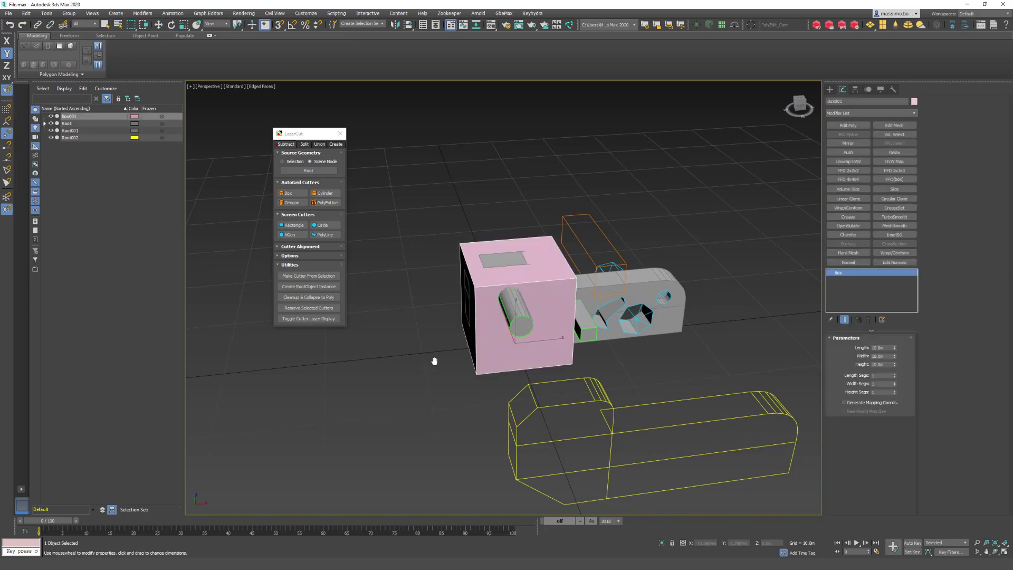
middle_drag(438, 362, 474, 359)
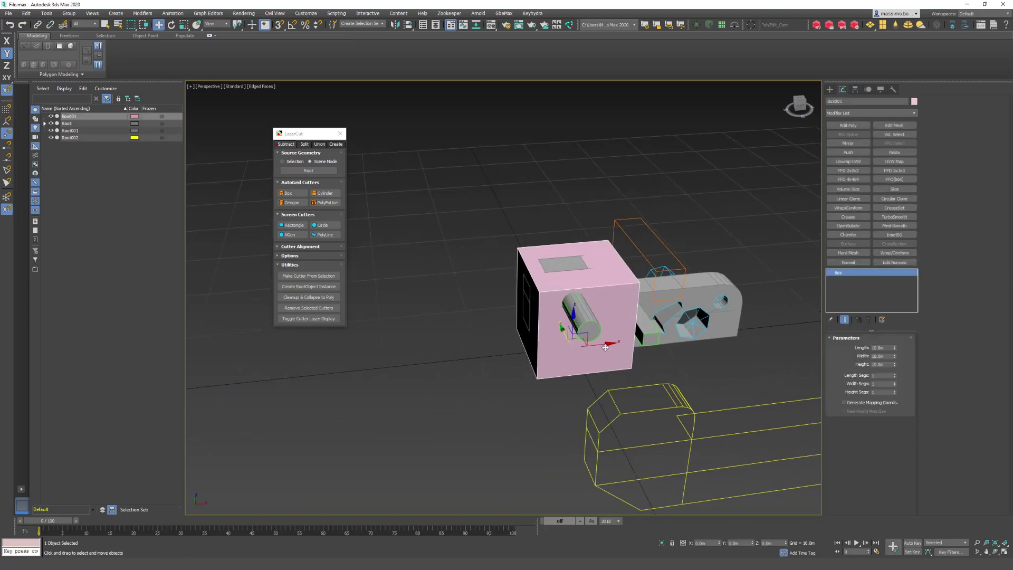
drag(605, 346, 364, 342)
middle_drag(364, 342, 529, 369)
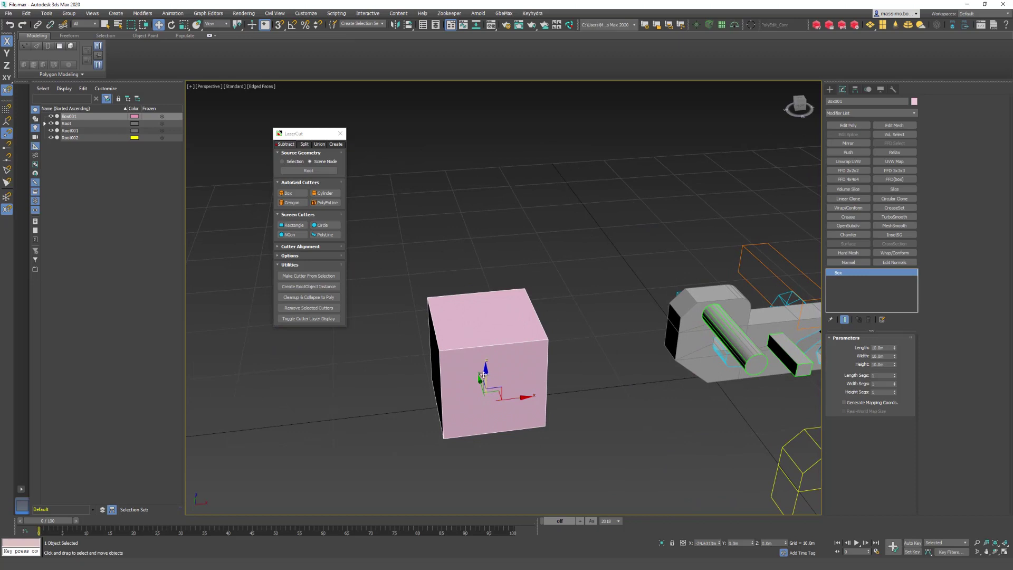
Convert the box to Editable Poly and lower its top polygon to a height of about 3 m.
key(ctrl+e)
middle_drag(457, 370, 480, 379)
key(4)
click(464, 332)
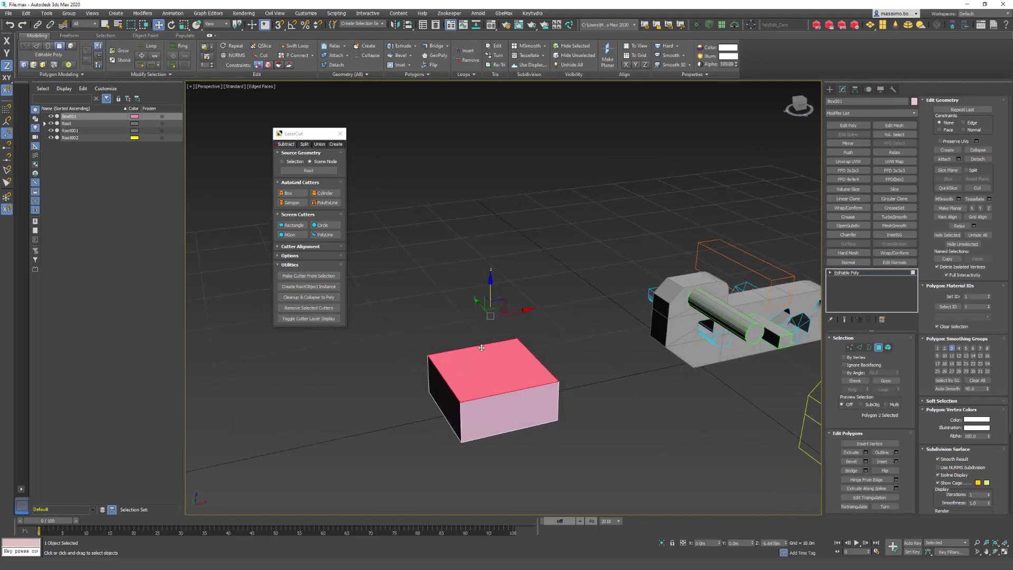
drag(481, 348, 482, 364)
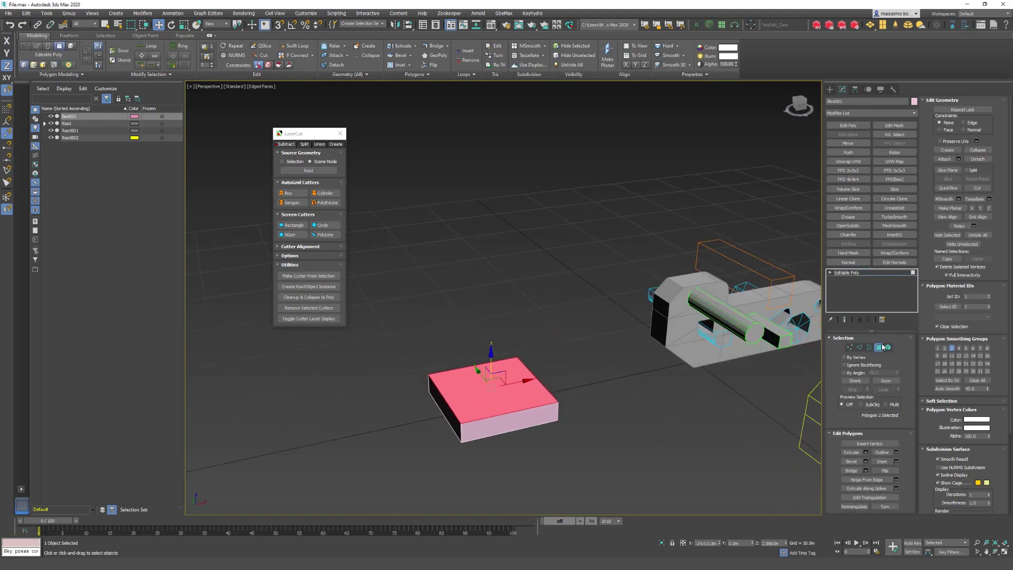
Inset the box's top polygon, extrude it upward into a smaller block, and leave polygon editing.
key(i)
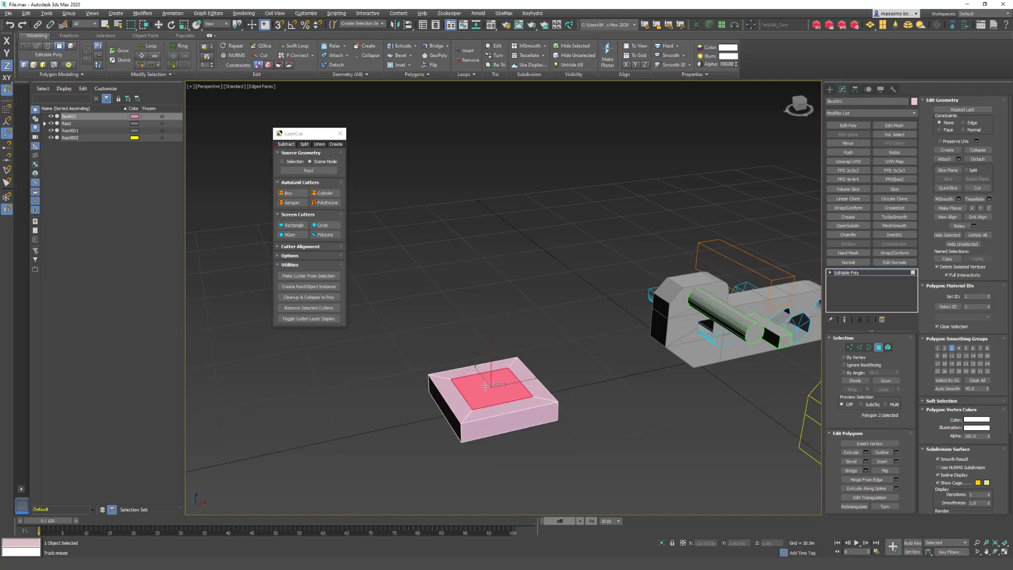
click(487, 387)
key(shift+e)
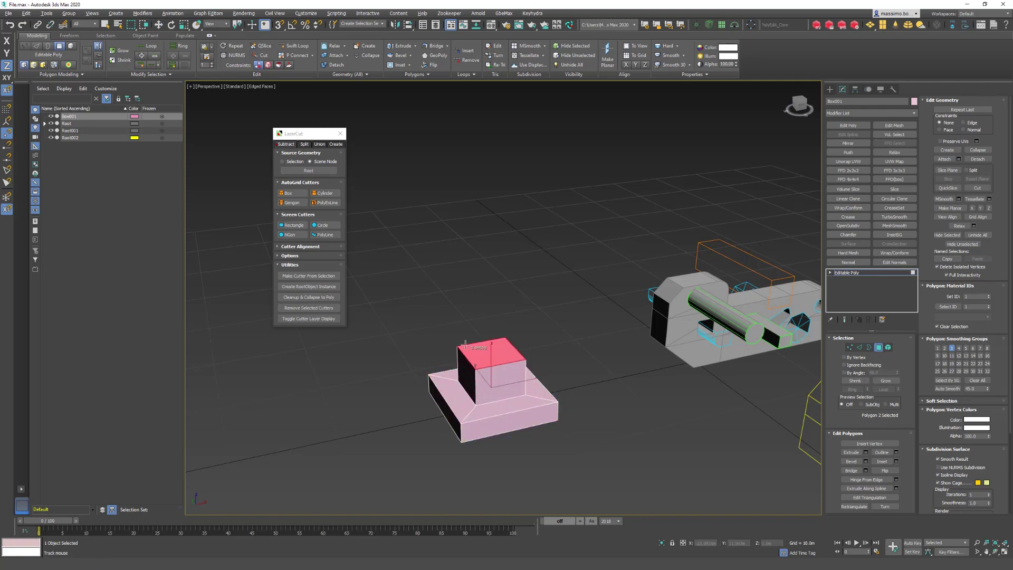
click(465, 344)
middle_drag(494, 373, 482, 329)
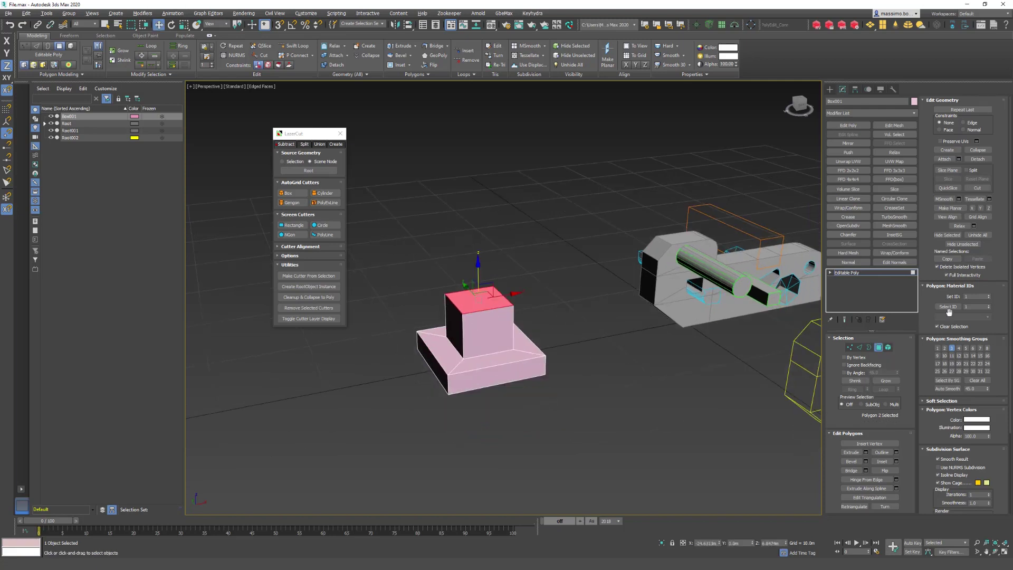
click(878, 347)
mouse_move(480, 351)
alt+middle_down()
mouse_move(444, 330)
mouse_move(470, 332)
mouse_move(480, 357)
alt+middle_up()
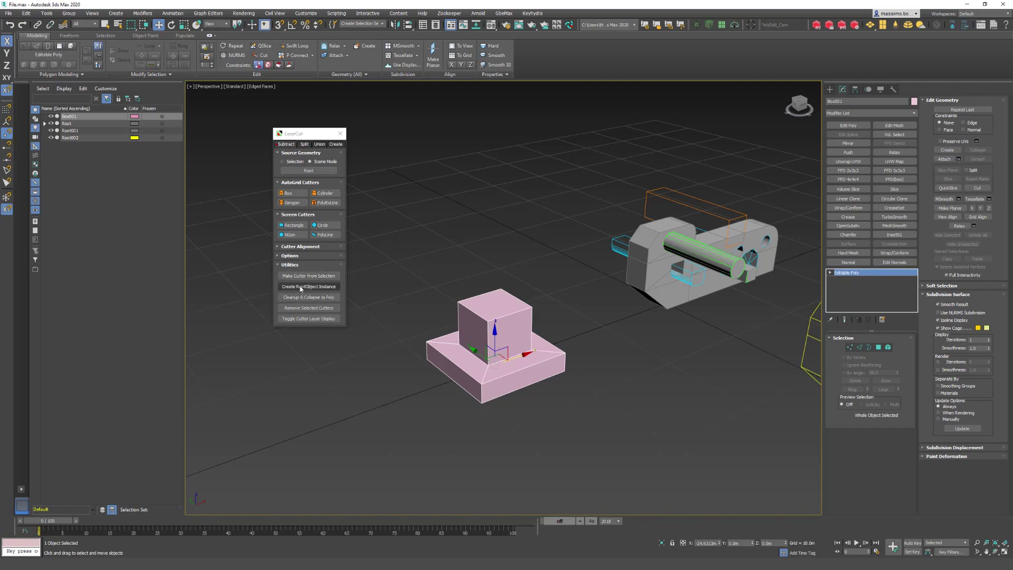
Make the stepped box a subtracting cutter from the selection and move it along X into the lower end of Root's raised block.
click(293, 276)
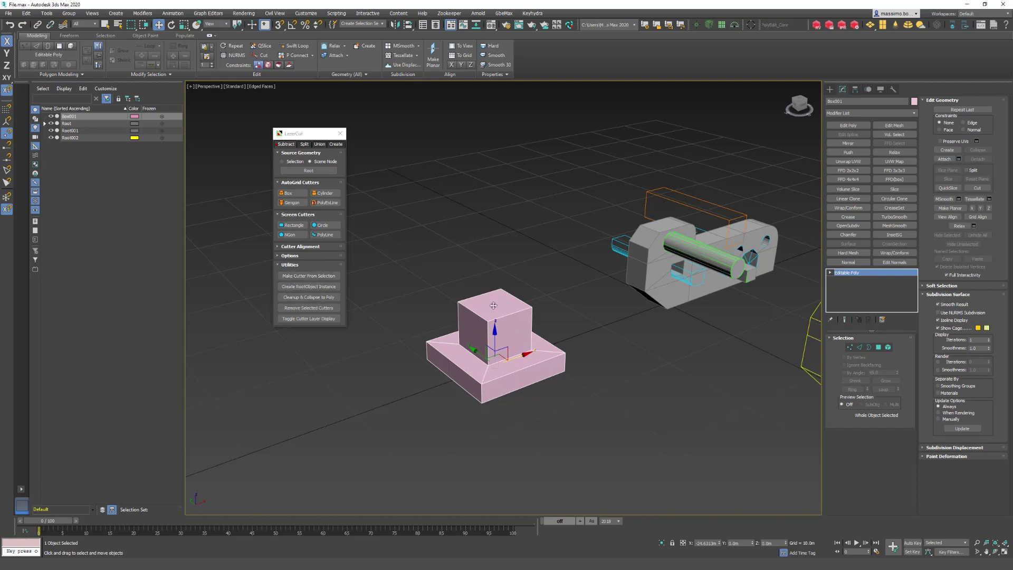
click(314, 277)
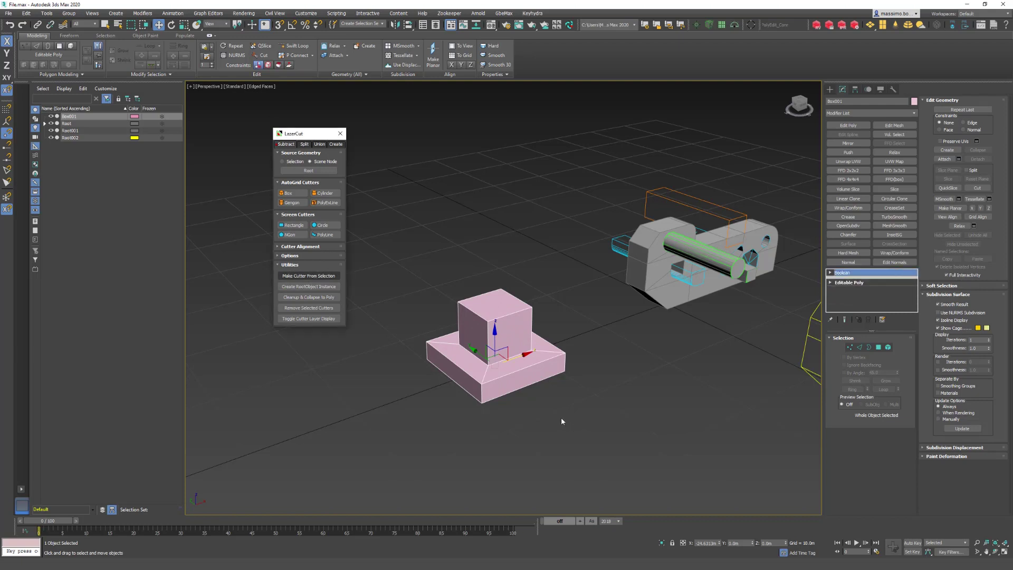
alt+middle_drag(554, 396, 422, 349)
alt+middle_drag(534, 303, 461, 316)
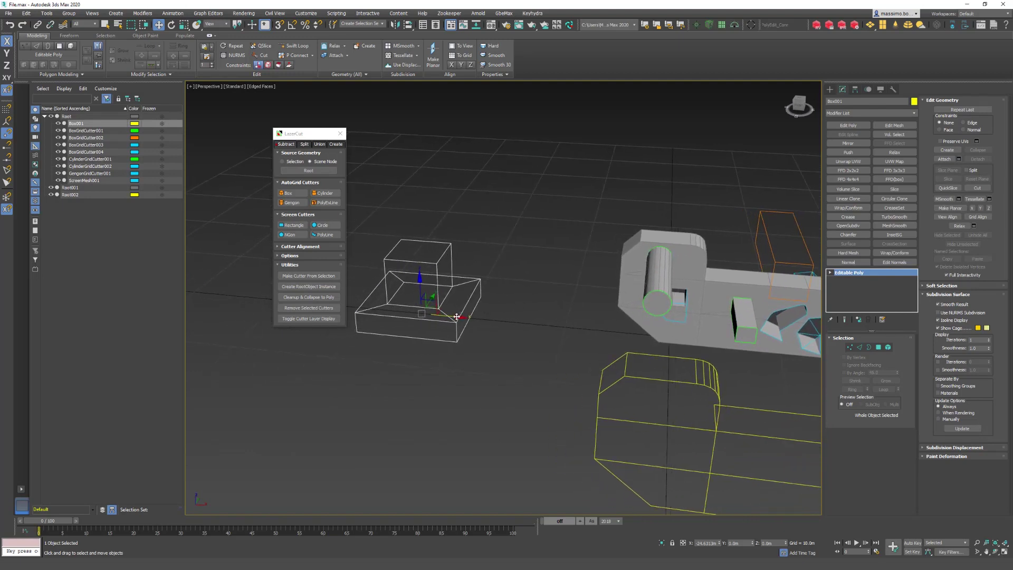
drag(452, 319, 629, 343)
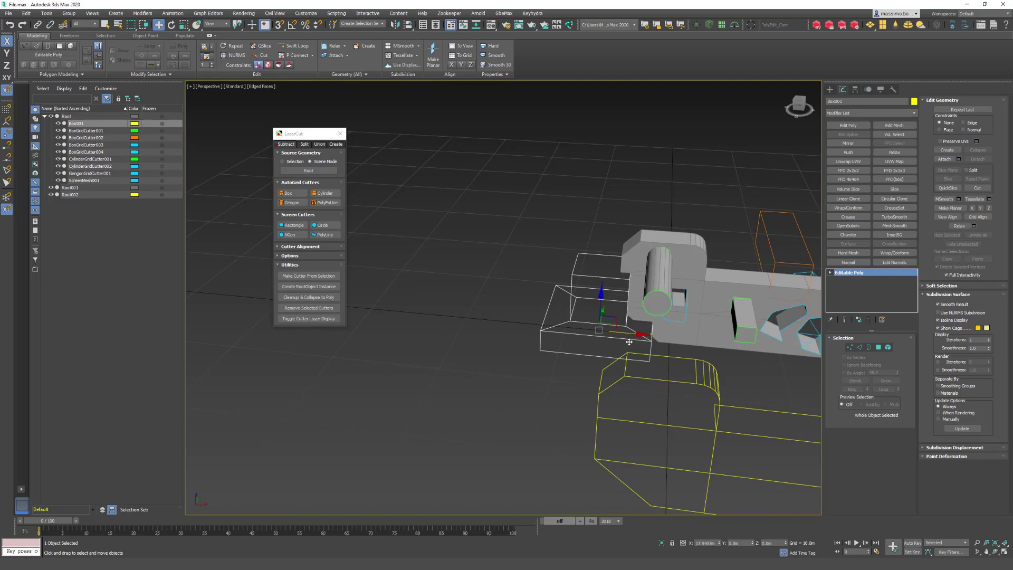
mouse_move(587, 354)
alt+middle_down()
mouse_move(635, 339)
mouse_move(608, 333)
mouse_move(589, 351)
mouse_move(596, 368)
alt+middle_up()
Show LazerCut's Options settings, clear the selection, and examine Root with its new stepped cutter.
click(289, 256)
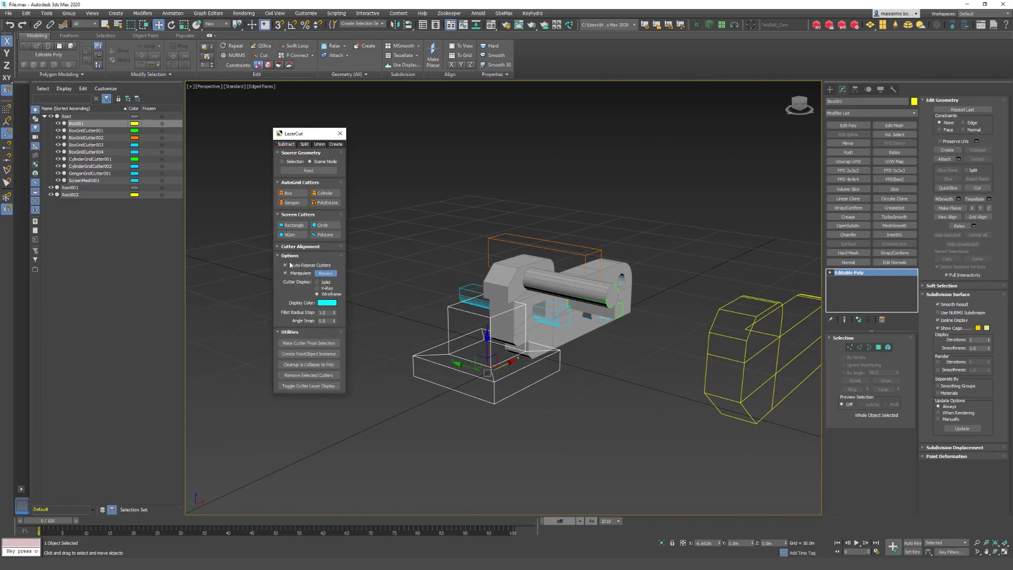
click(602, 408)
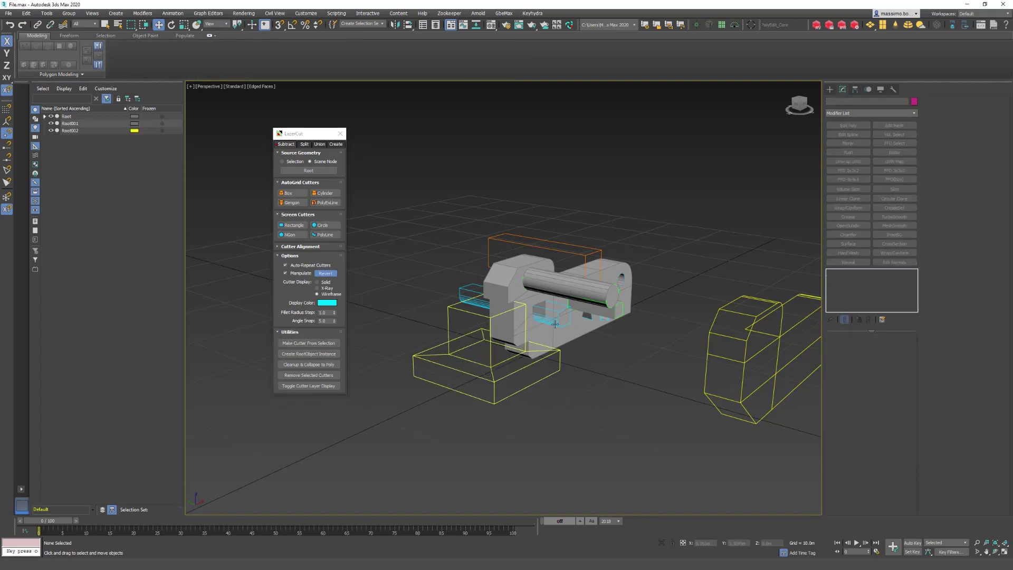
alt+middle_drag(552, 268, 563, 277)
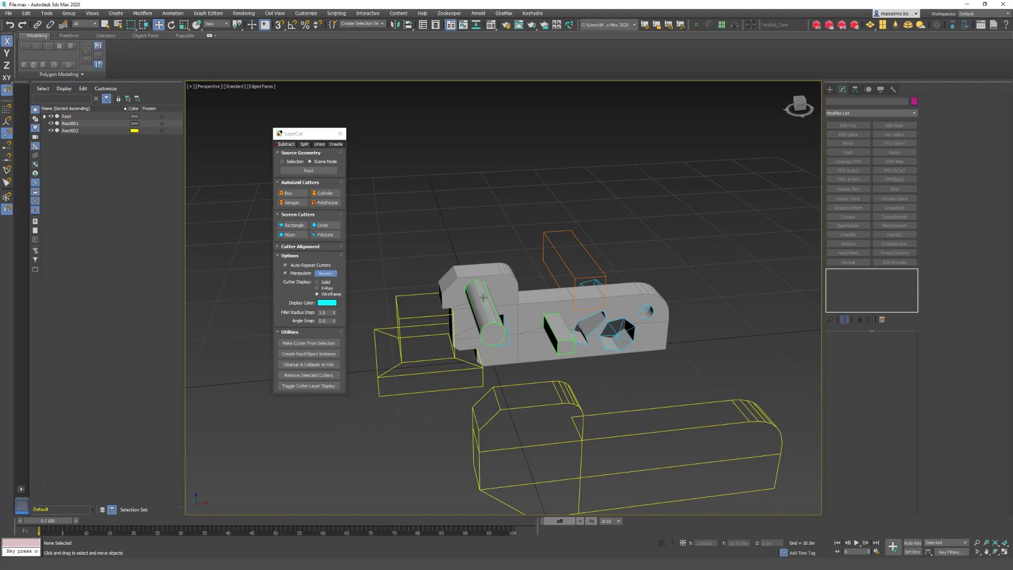
middle_drag(483, 298, 471, 300)
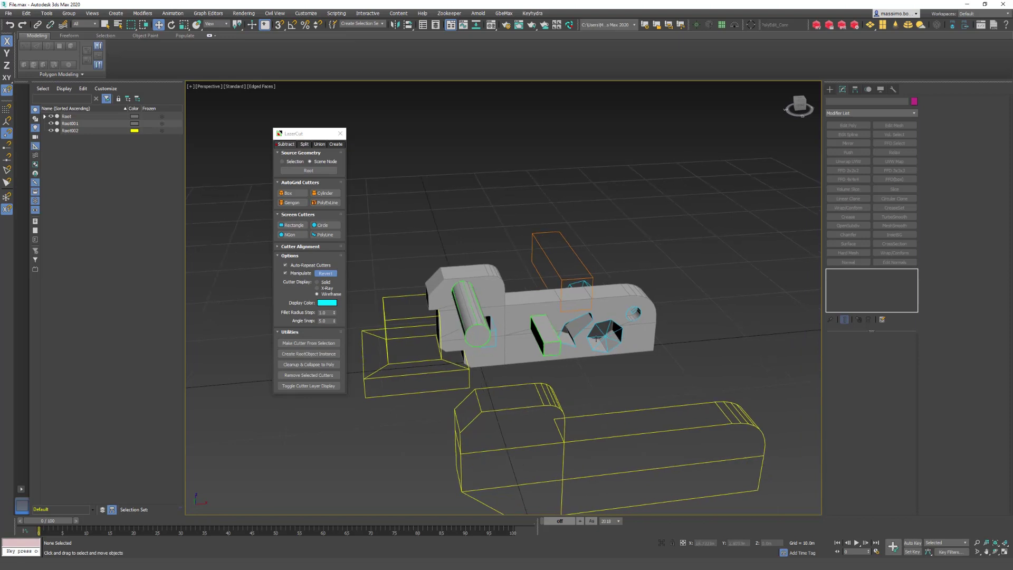
alt+middle_drag(590, 339, 390, 322)
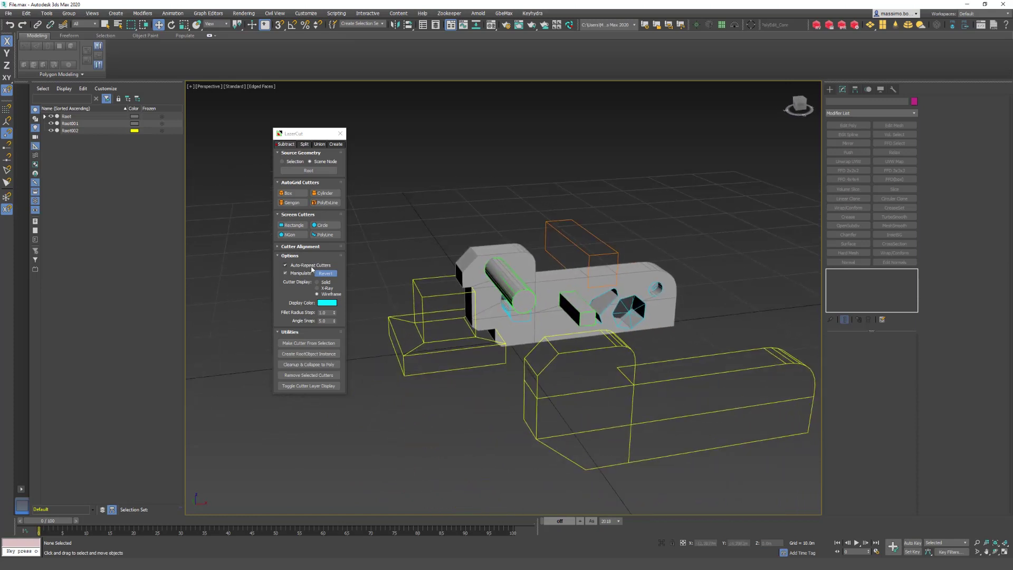